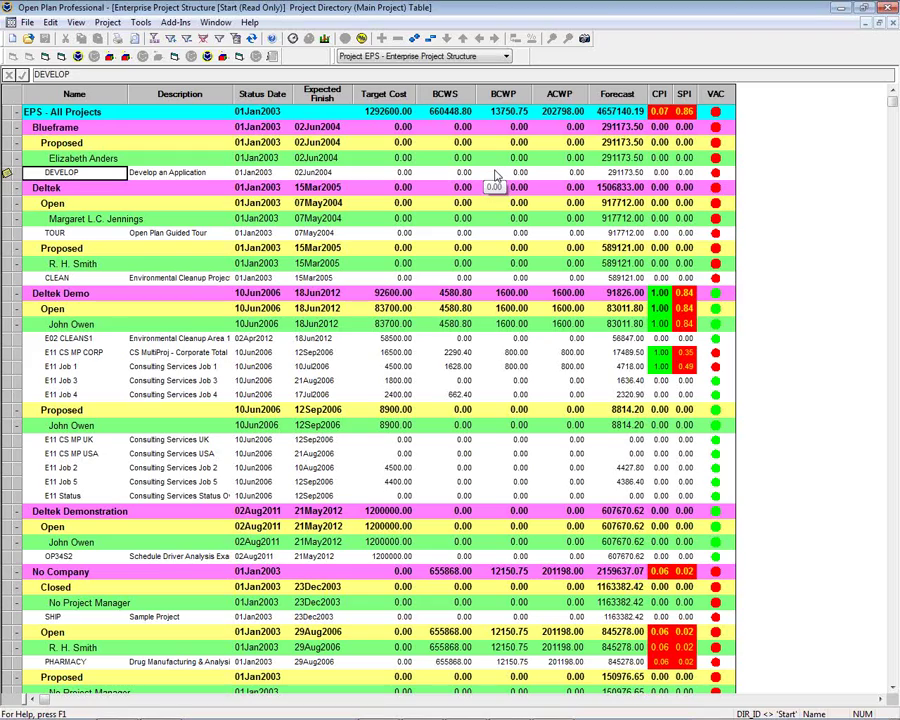
- Switch to Open Plan Explorer and open the NE_P01 Barchart for Planning view of the E11 Job 1 project
left_click(216, 22)
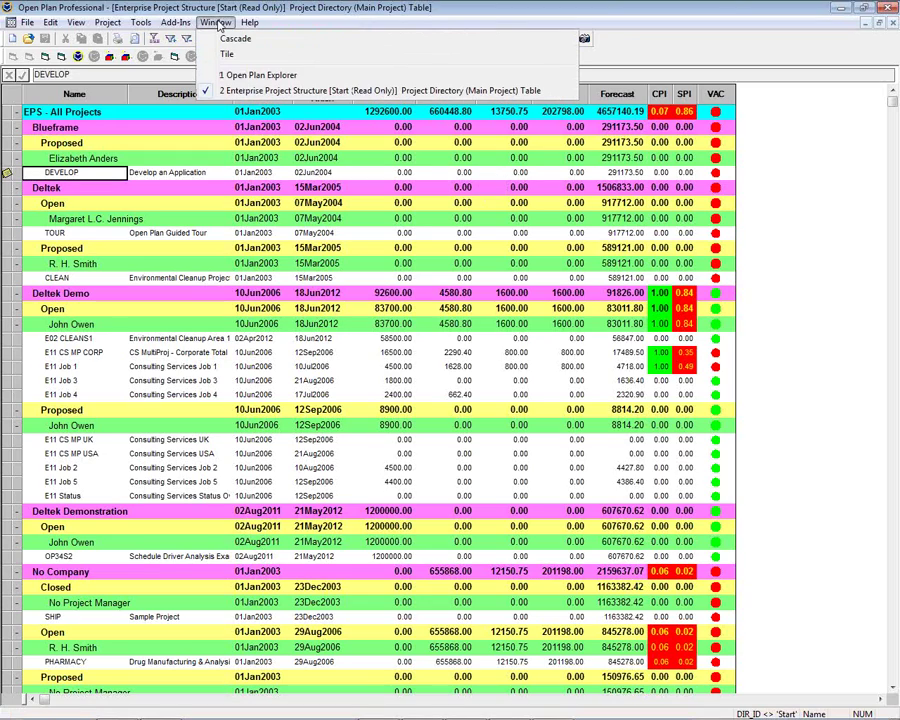
left_click(236, 77)
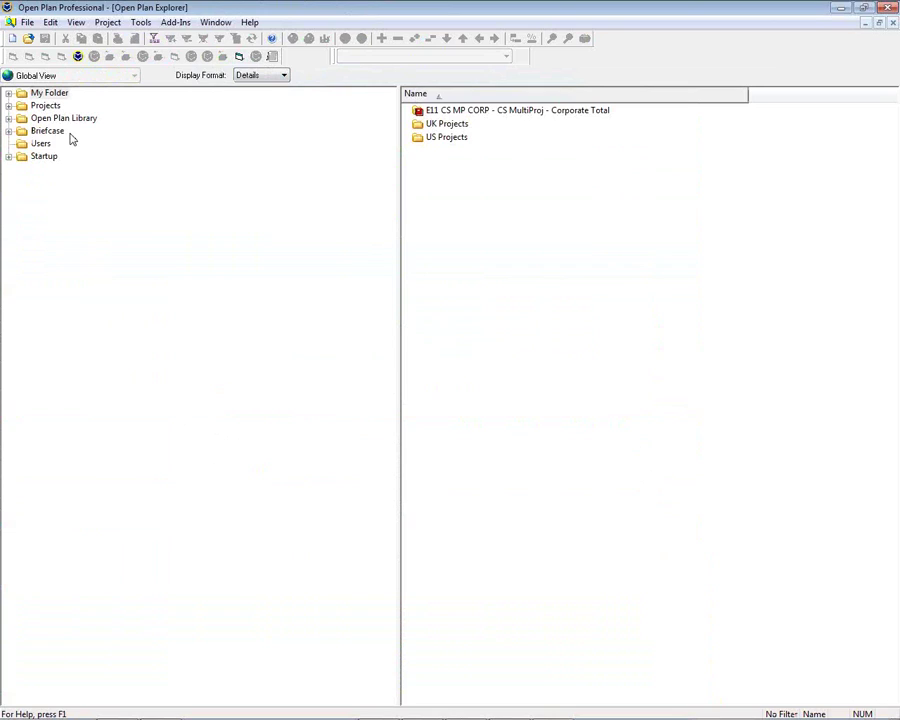
left_click(8, 105)
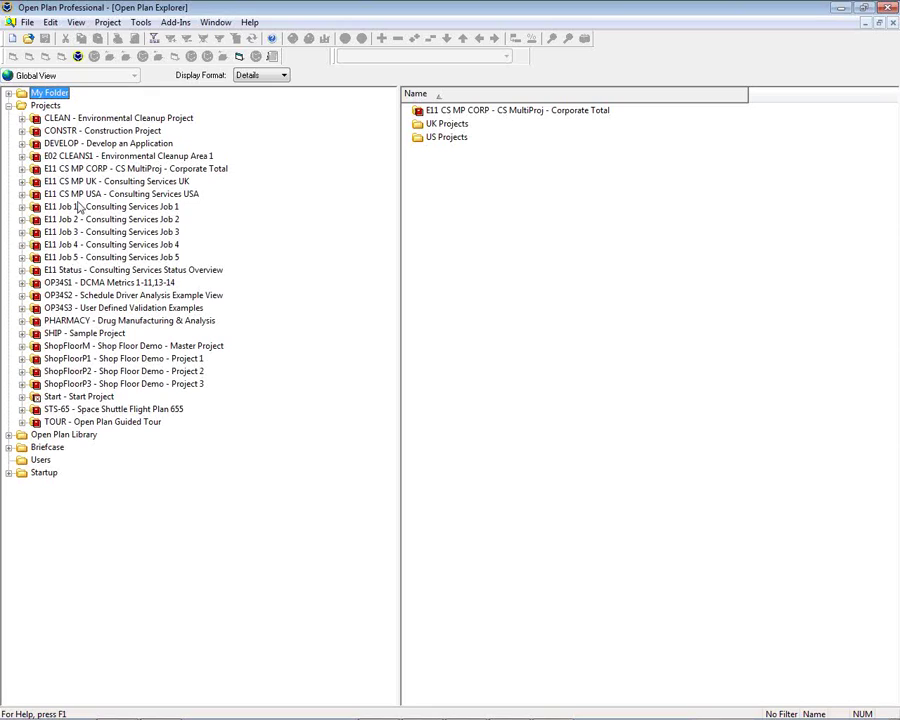
left_click(21, 207)
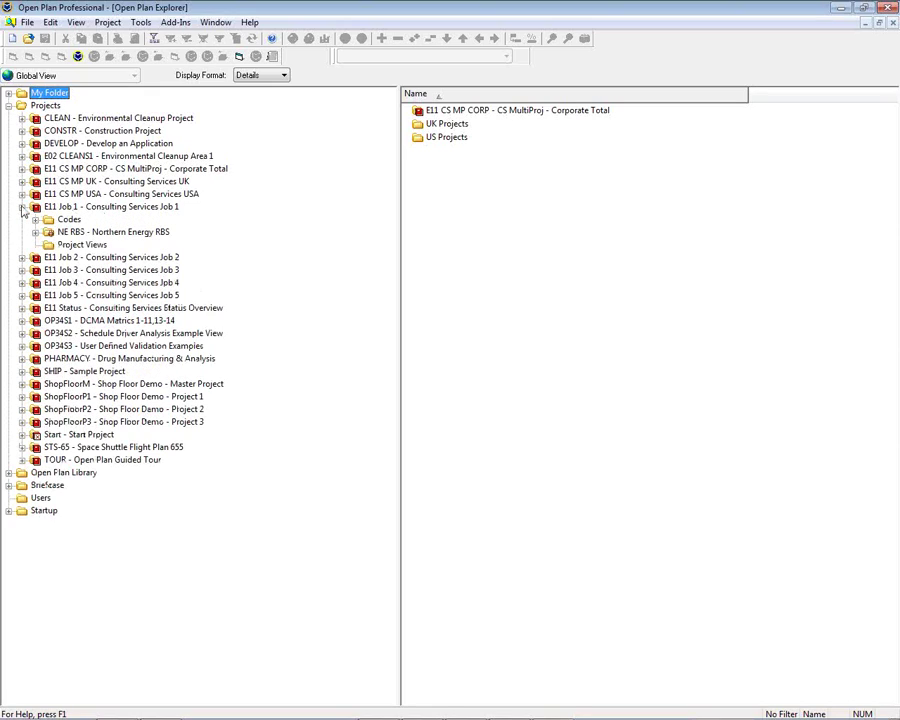
left_click(74, 245)
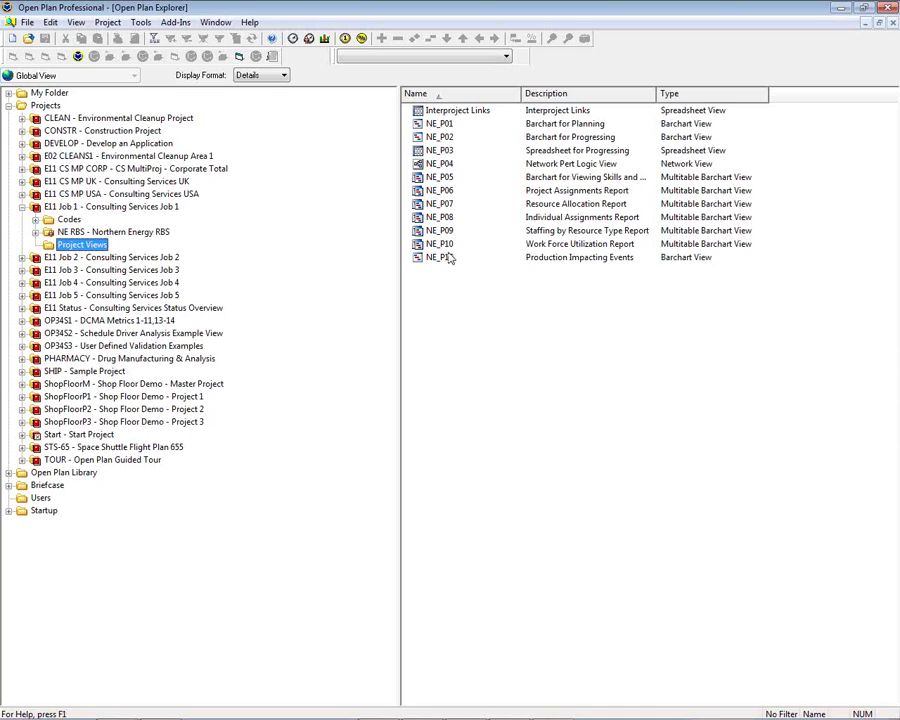
double_click(432, 124)
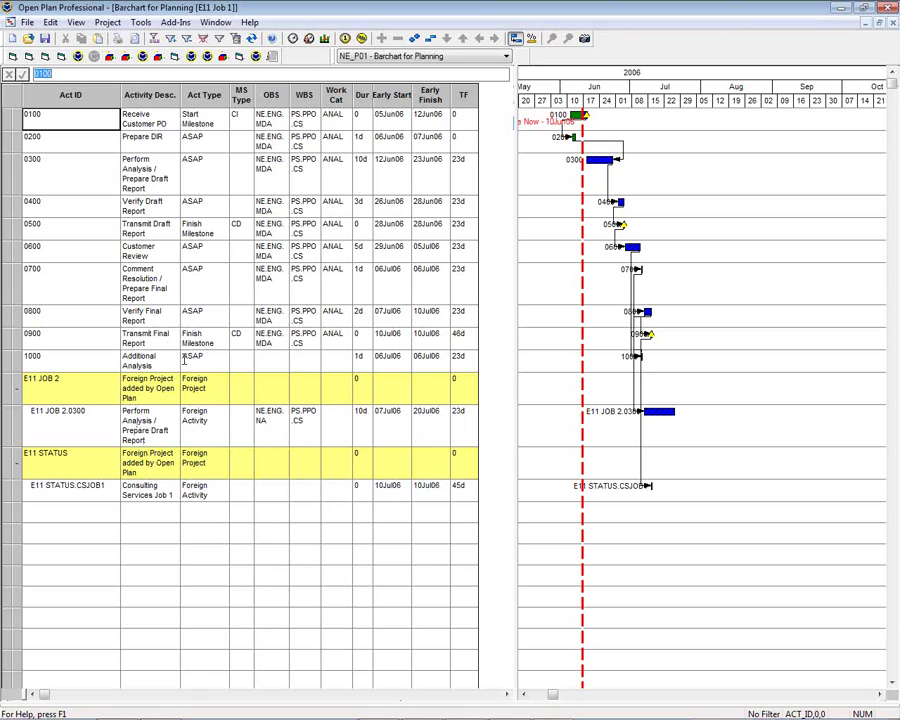
- Open the details of activity 0100, Receive Customer PO, and review its relationships, resources and codes
double_click(8, 120)
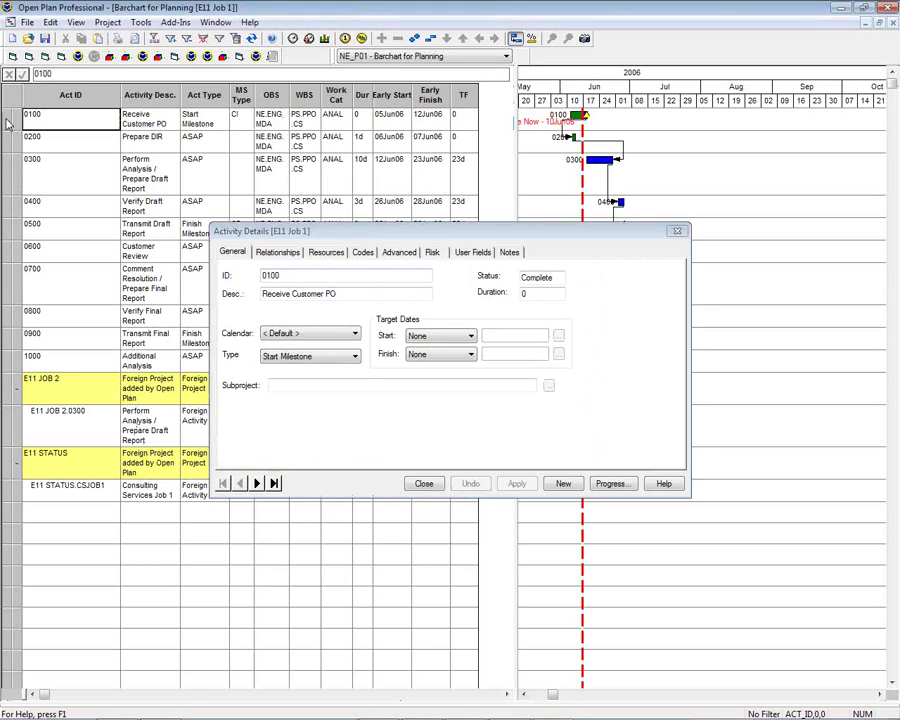
left_click_drag(420, 239, 541, 169)
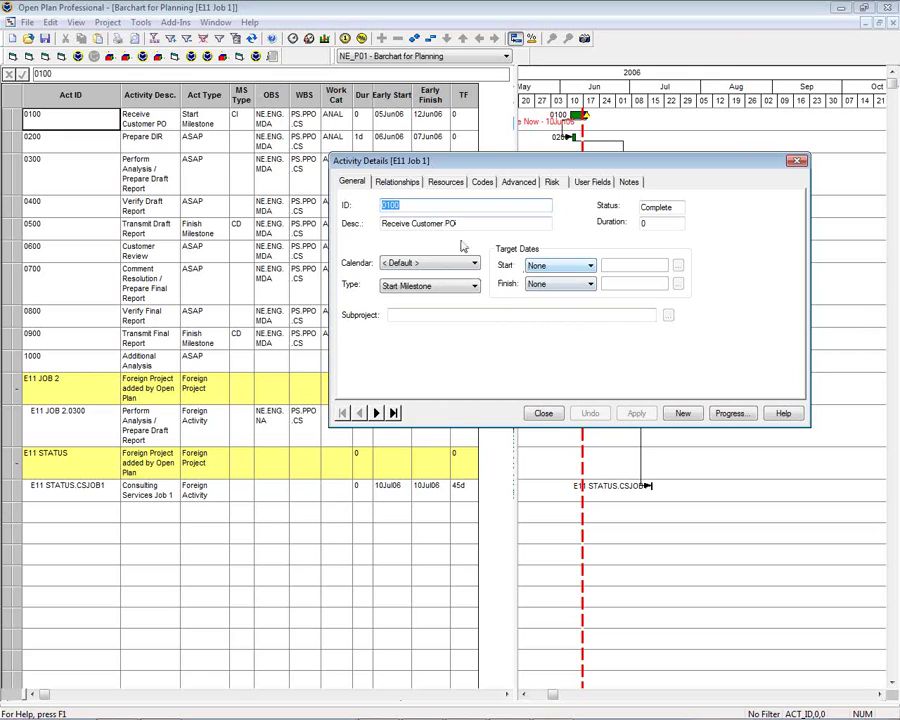
left_click(398, 182)
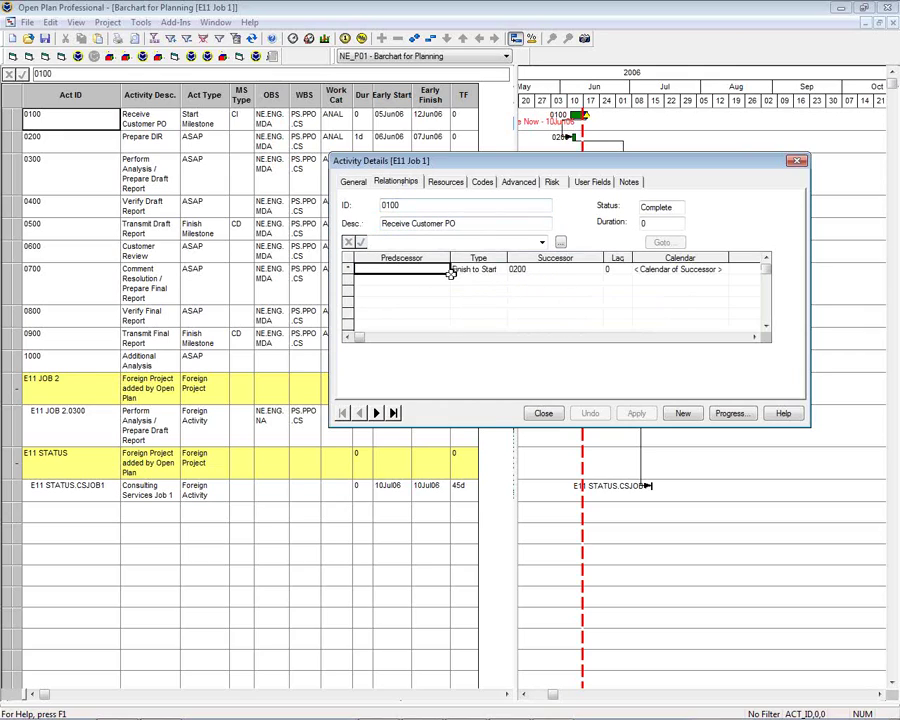
left_click(441, 184)
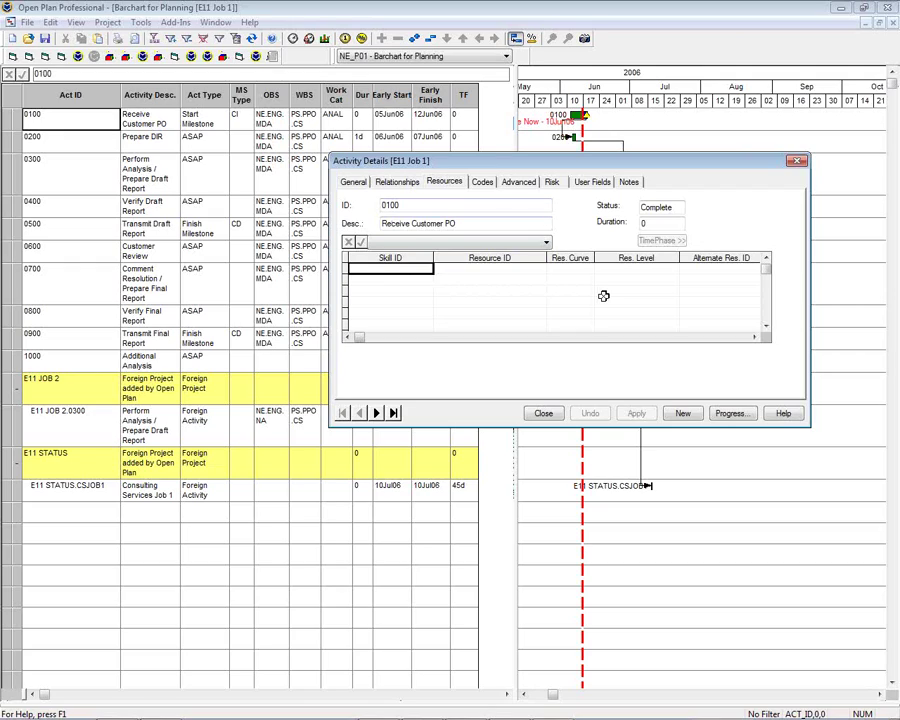
left_click(482, 183)
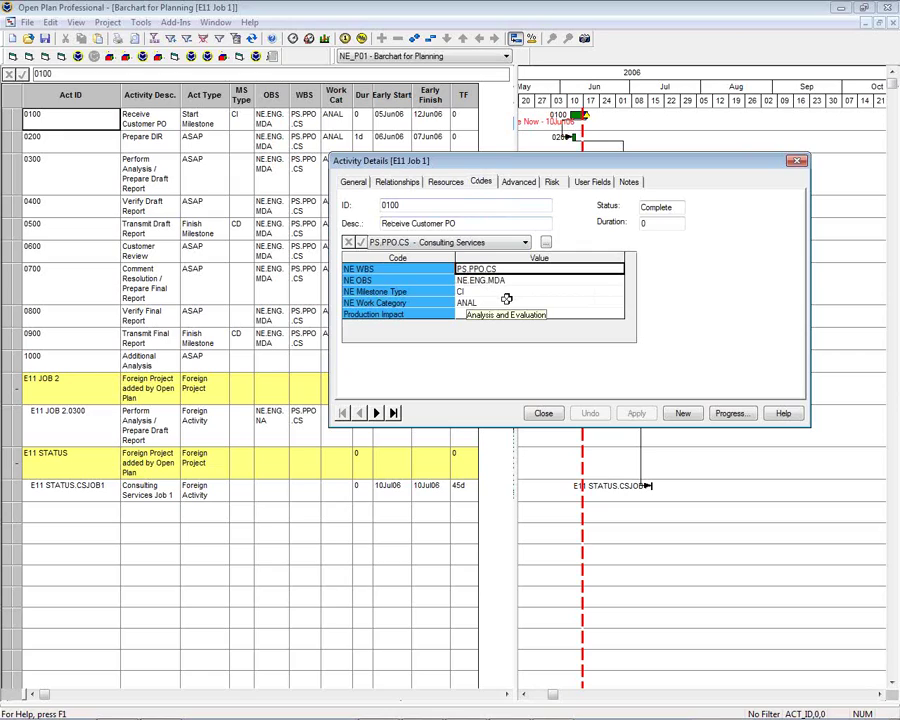
- Review the code assignments of activities 0200, 0400 and 0500 in turn
left_click(60, 147)
left_click(60, 142)
left_click(58, 170)
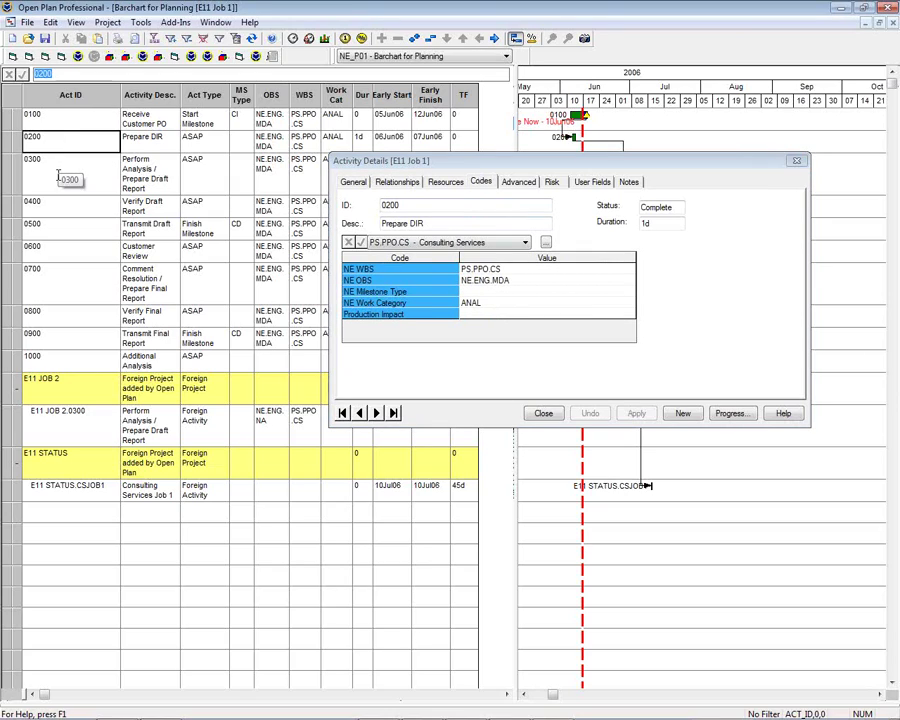
left_click(65, 203)
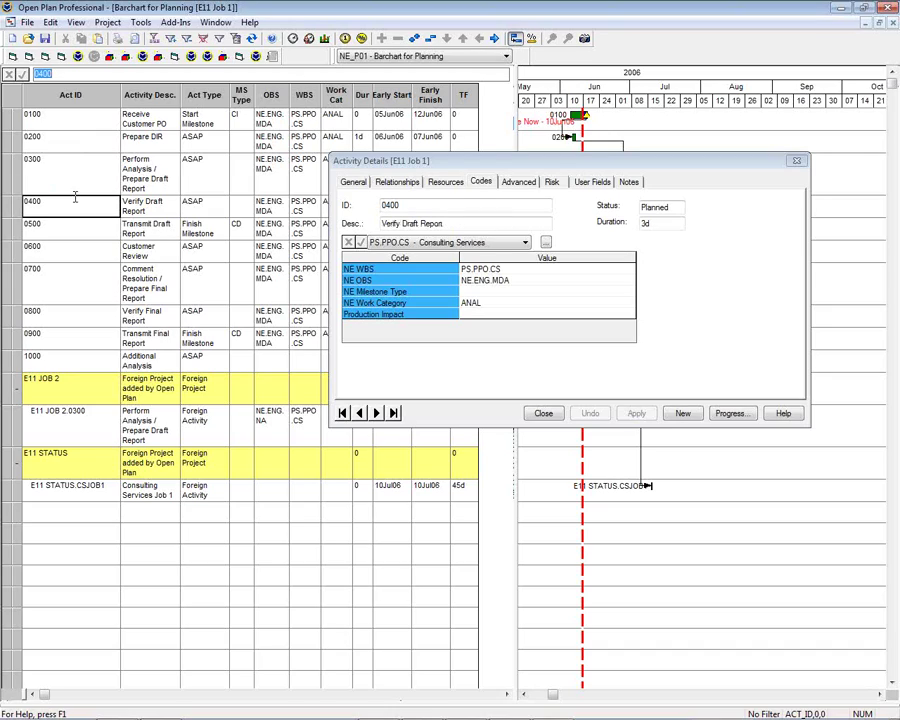
left_click(69, 230)
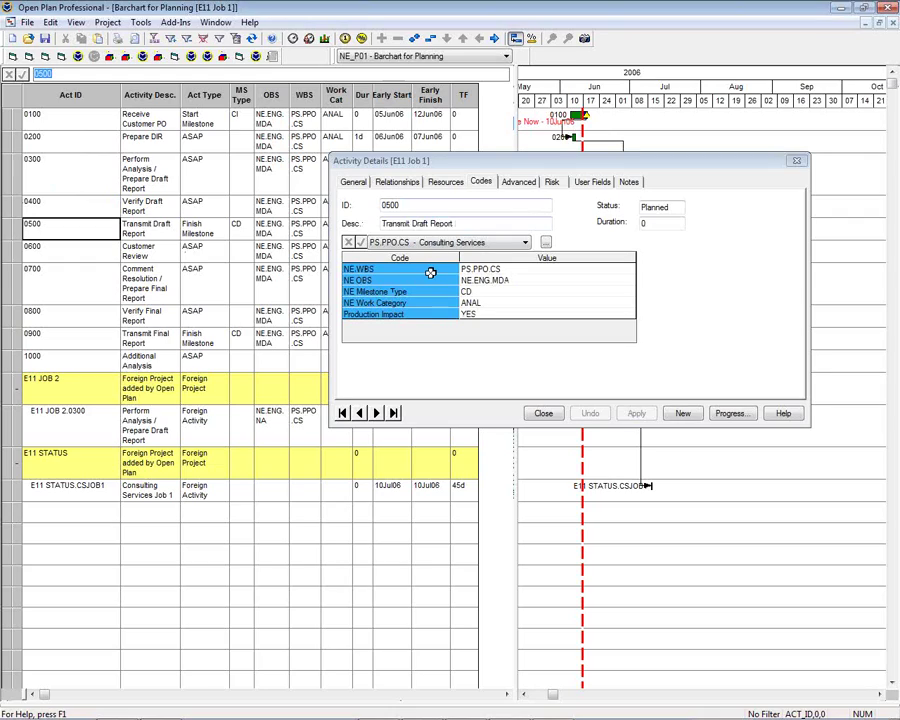
- Review the relationships of activity 0600, Customer Review, and go to its successor 1000 to examine the relationship float values
left_click(397, 181)
left_click(54, 260)
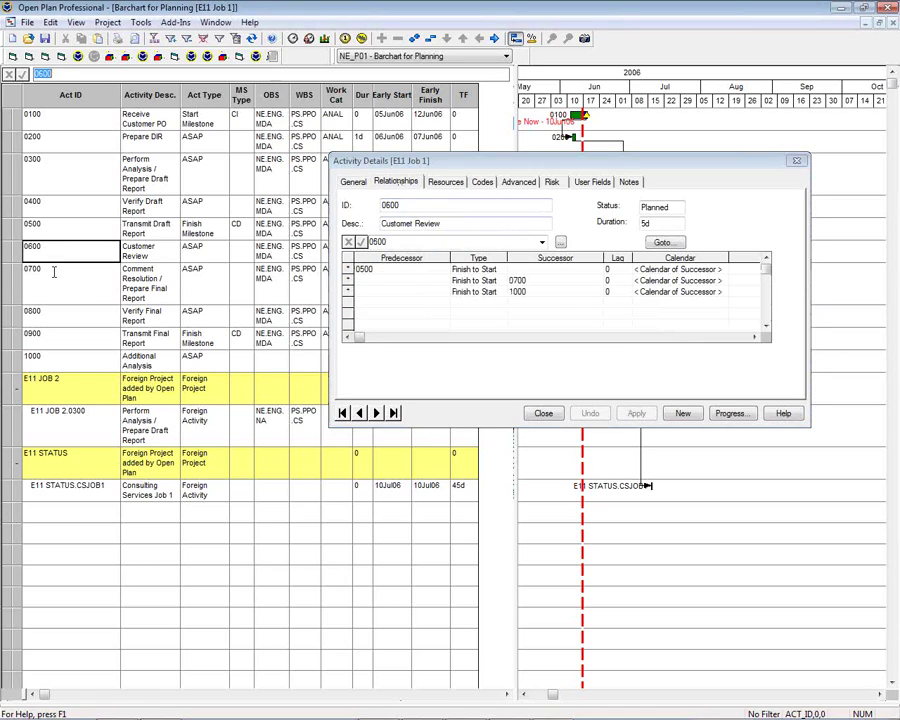
left_click(54, 283)
left_click(60, 253)
left_click(537, 292)
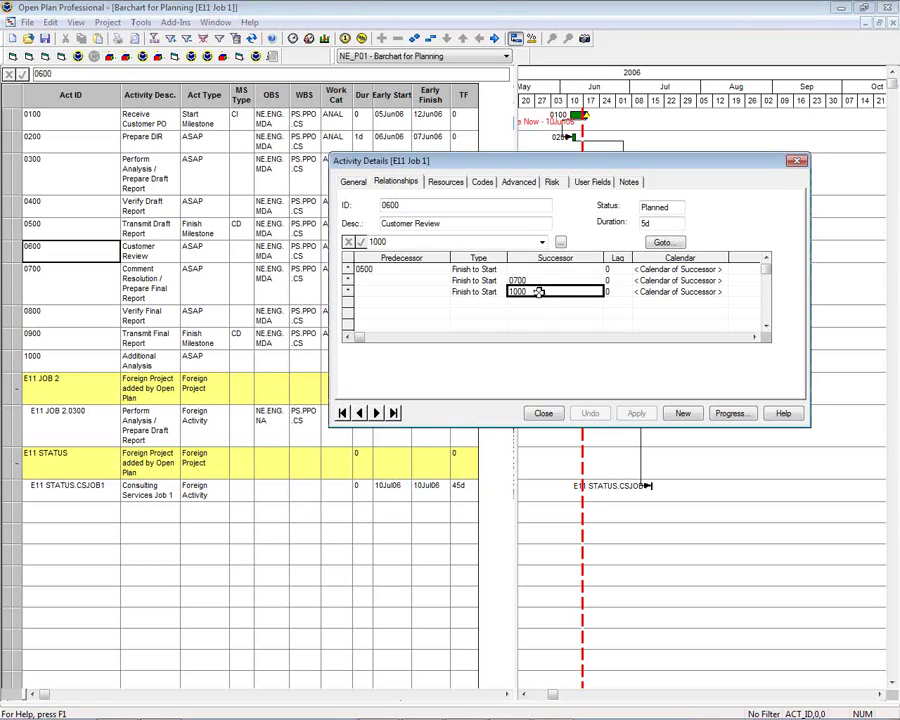
left_click(665, 243)
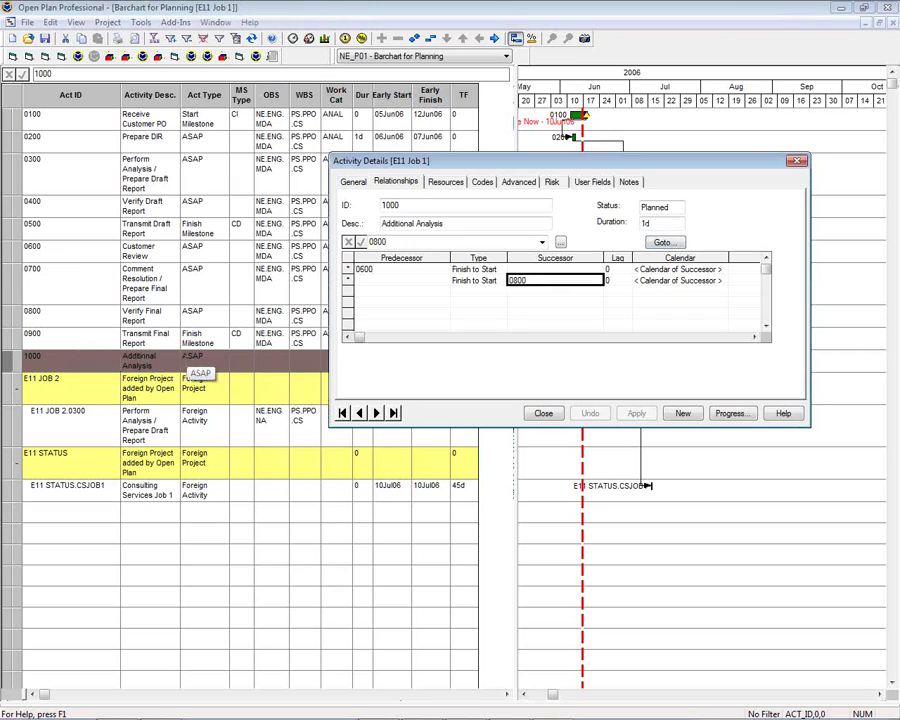
left_click(756, 338)
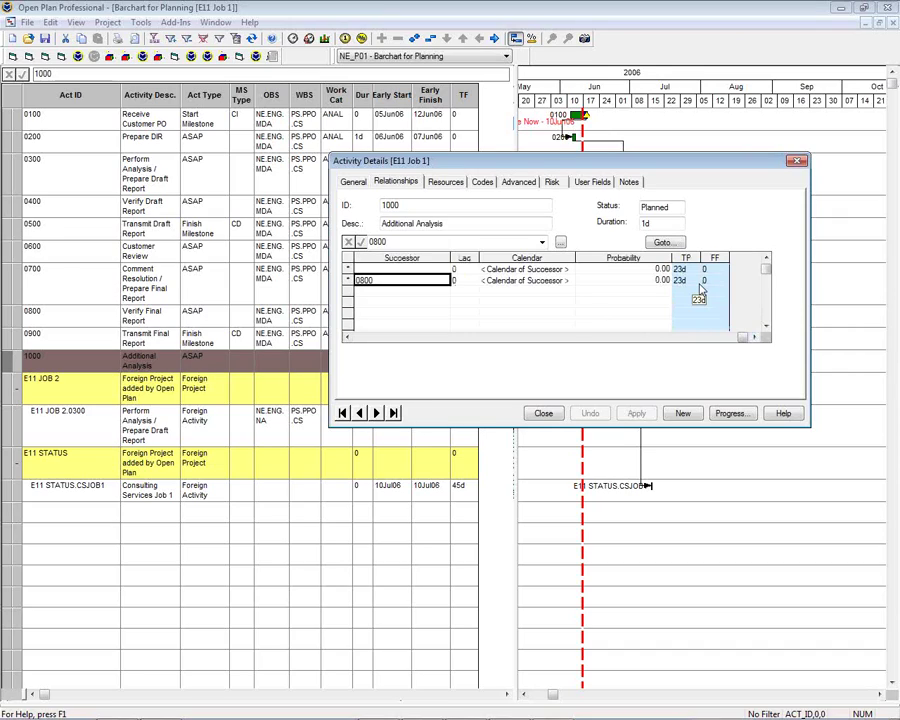
- Review the resource assignments of activities 1000, 0800 and 0700
left_click(446, 182)
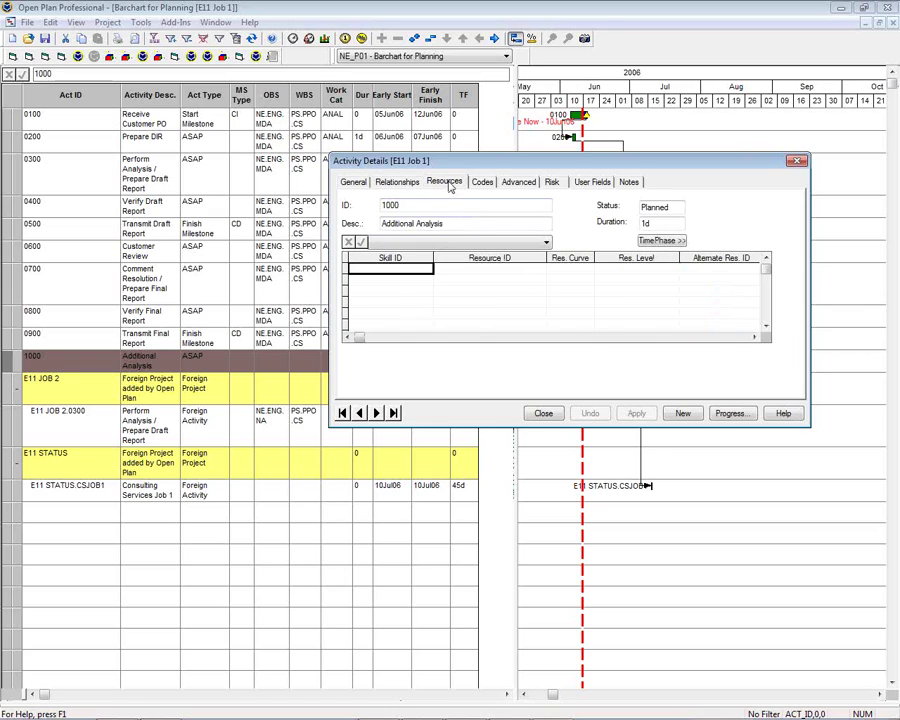
left_click(90, 336)
left_click(99, 320)
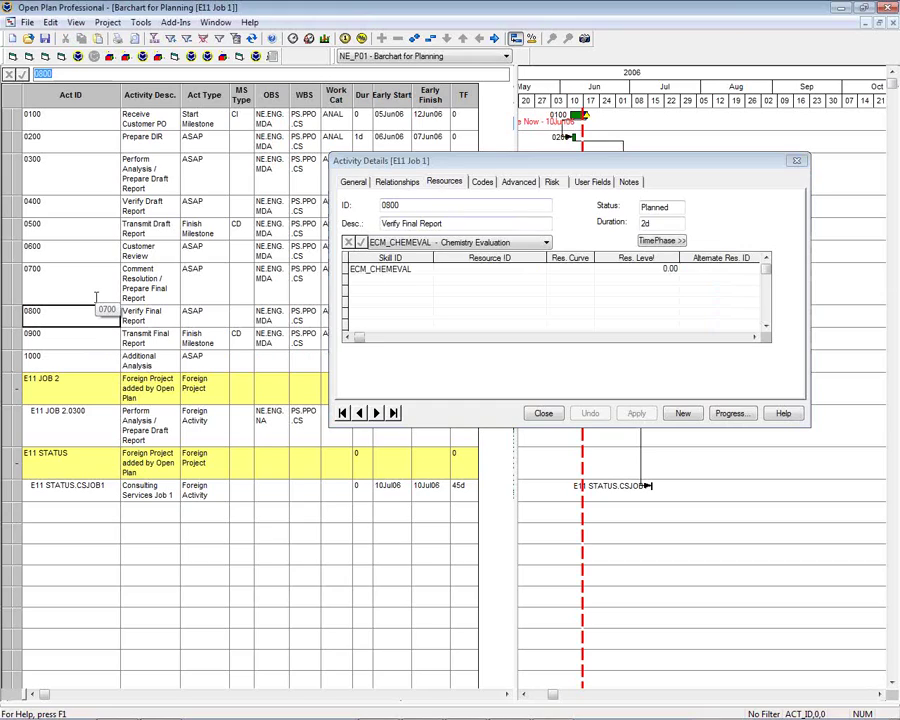
left_click(99, 297)
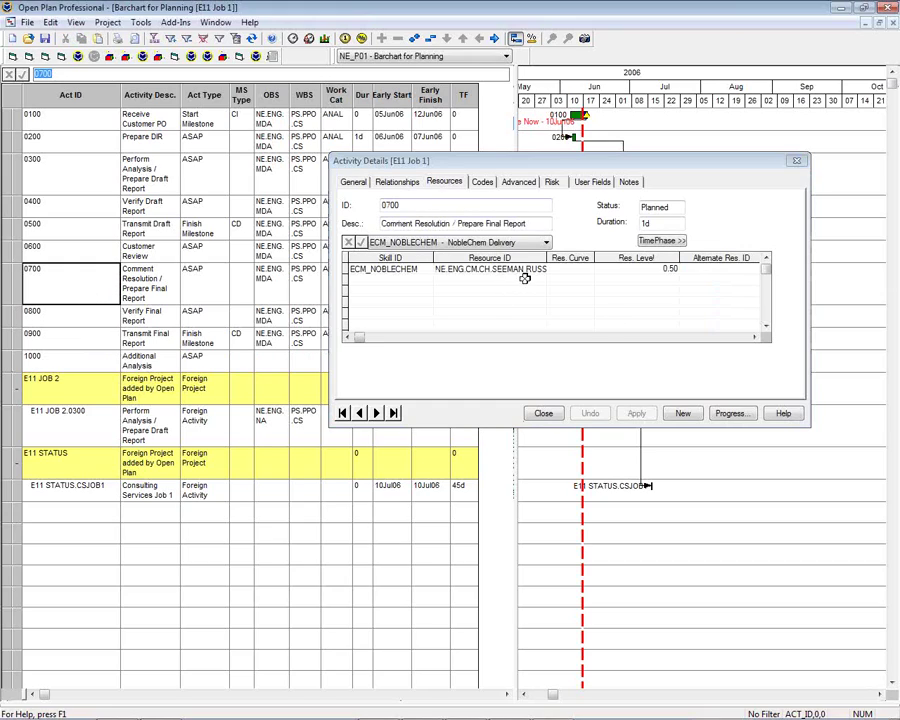
- Browse the resource selection for a new assignment on activity 0700, showing only available resources with the whole hierarchy expanded
left_click(466, 280)
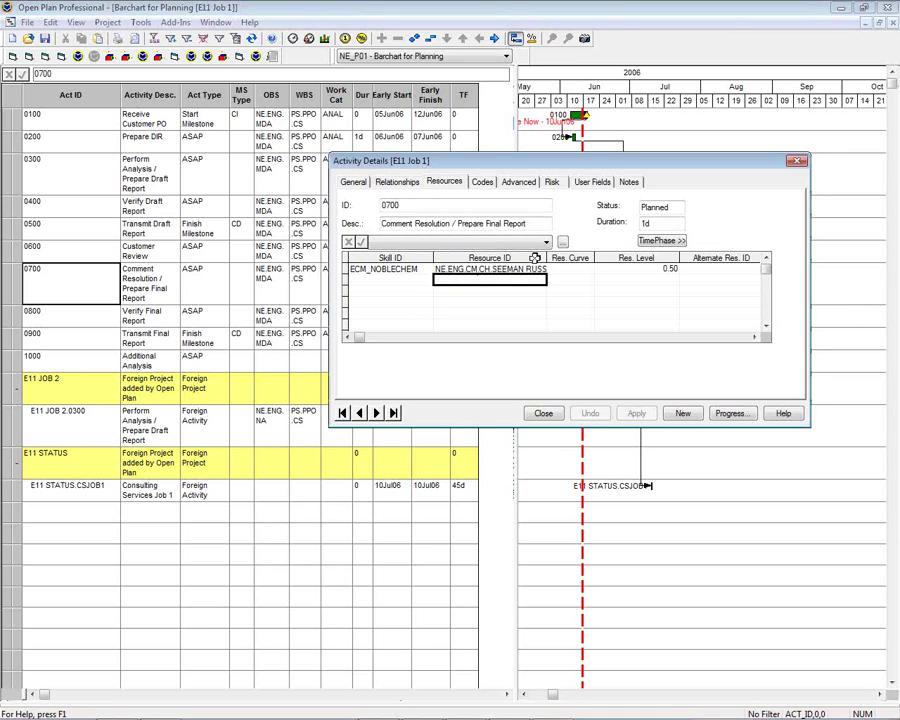
left_click(563, 243)
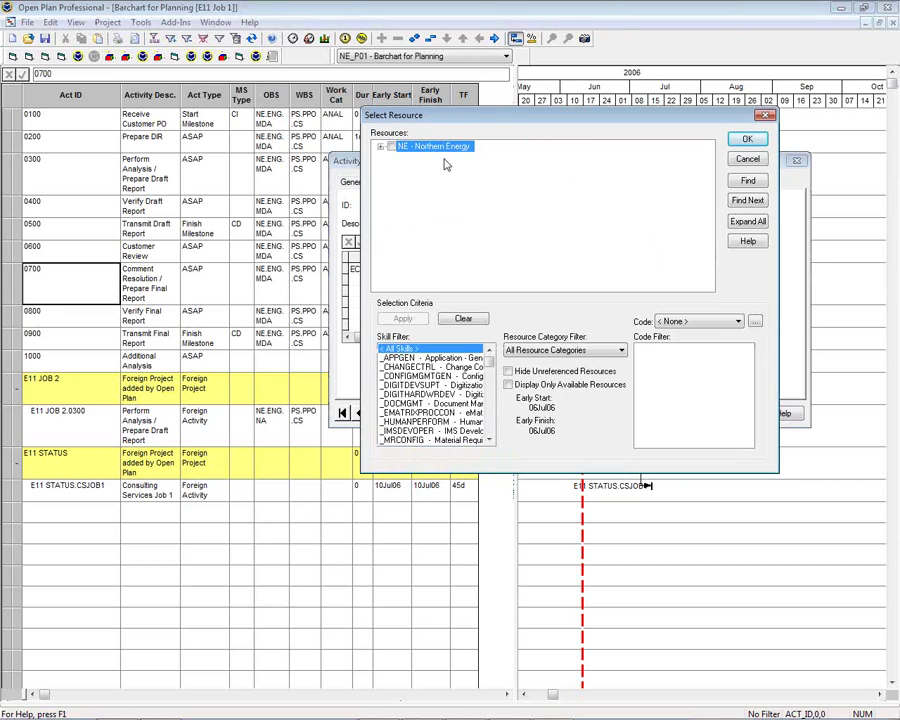
left_click(508, 385)
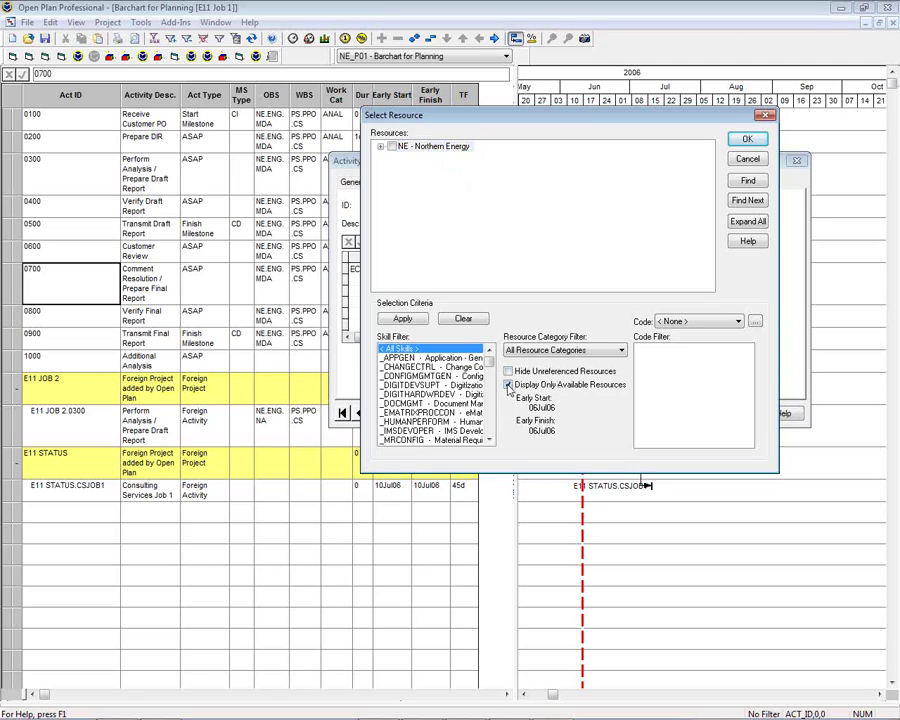
left_click(404, 319)
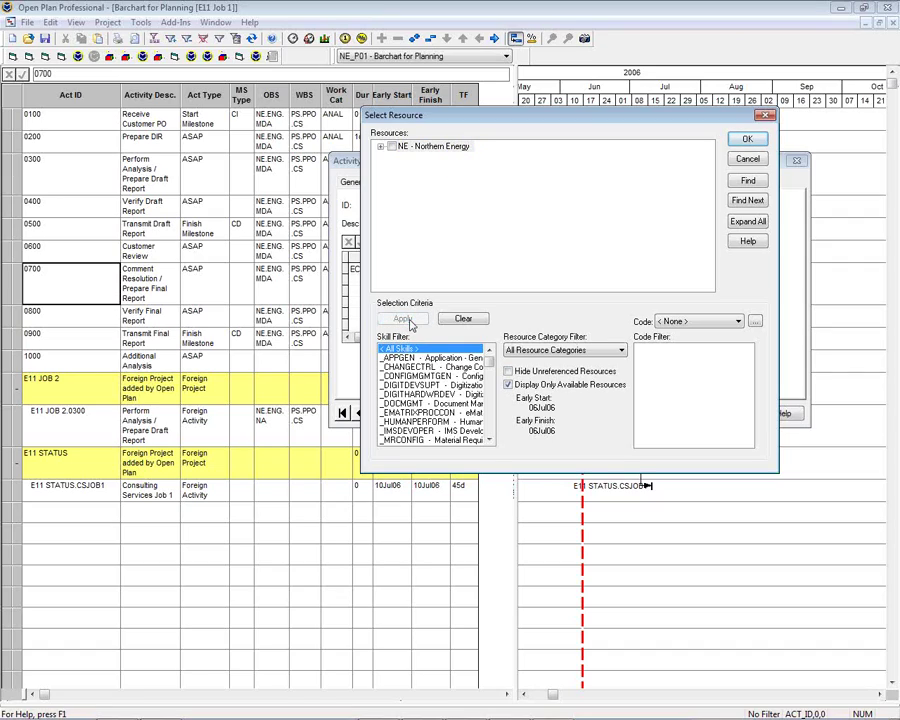
left_click(743, 224)
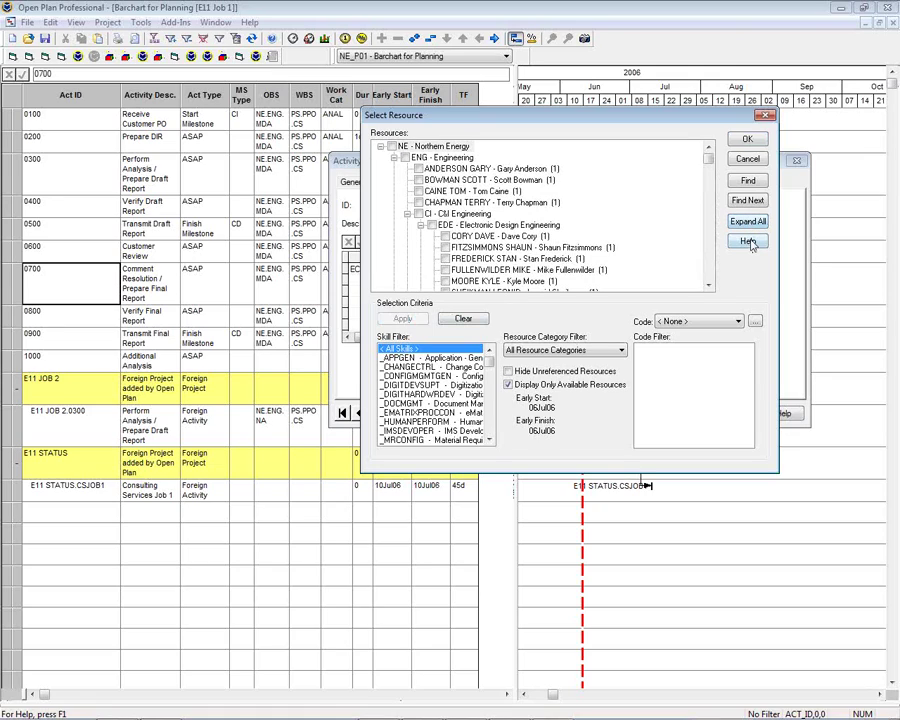
left_click(708, 287)
left_click(708, 287)
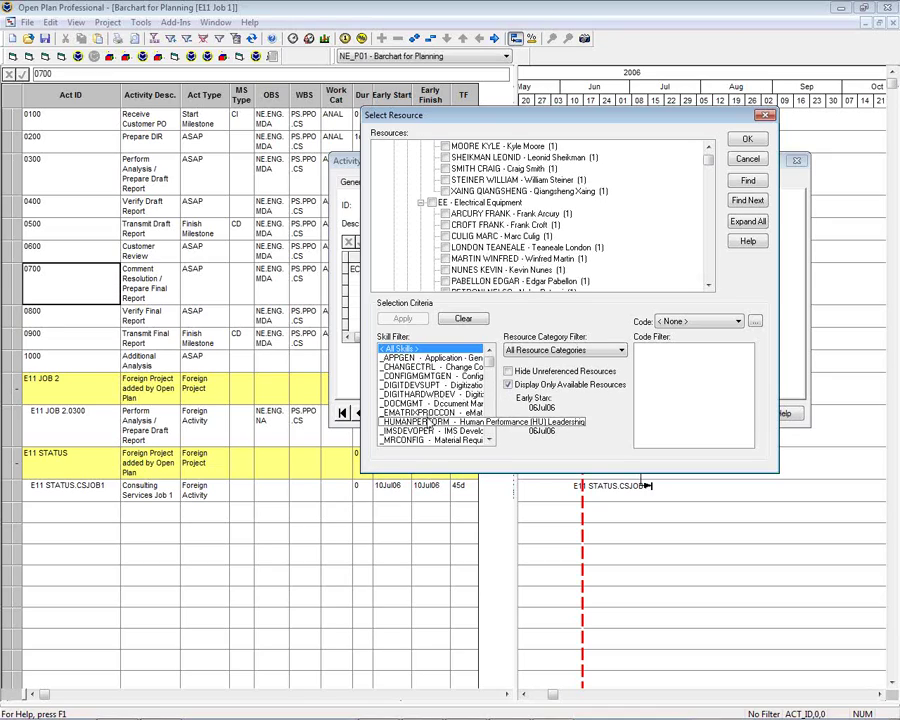
- Filter the available resources by the _APPGEN skill, then cancel the resource selection and close the activity details
left_click(490, 441)
left_click(490, 441)
left_click(490, 441)
left_click(490, 441)
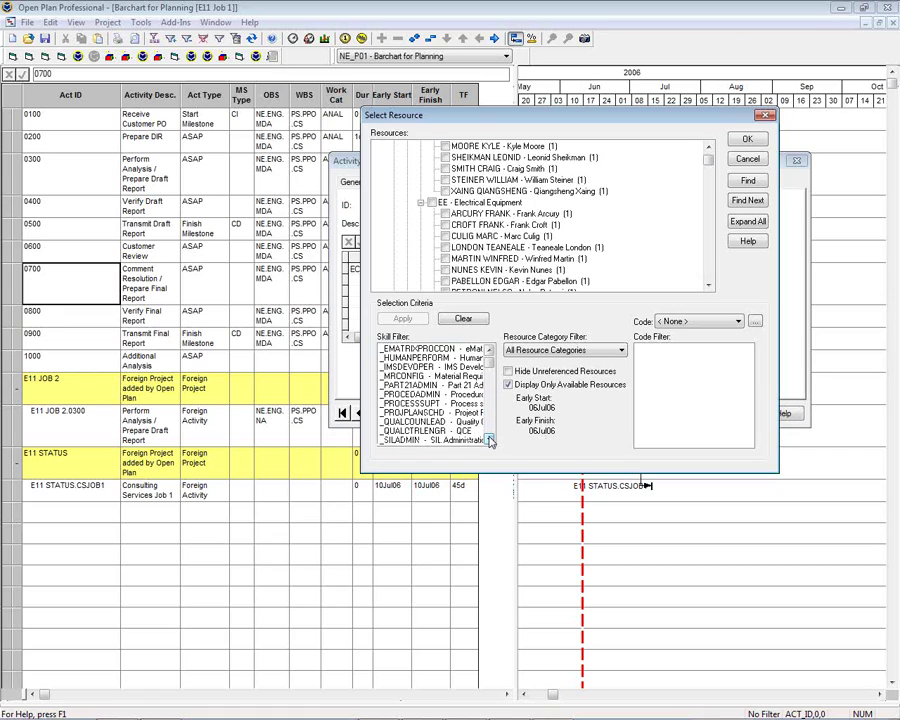
left_click(491, 378)
left_click_drag(491, 378, 491, 365)
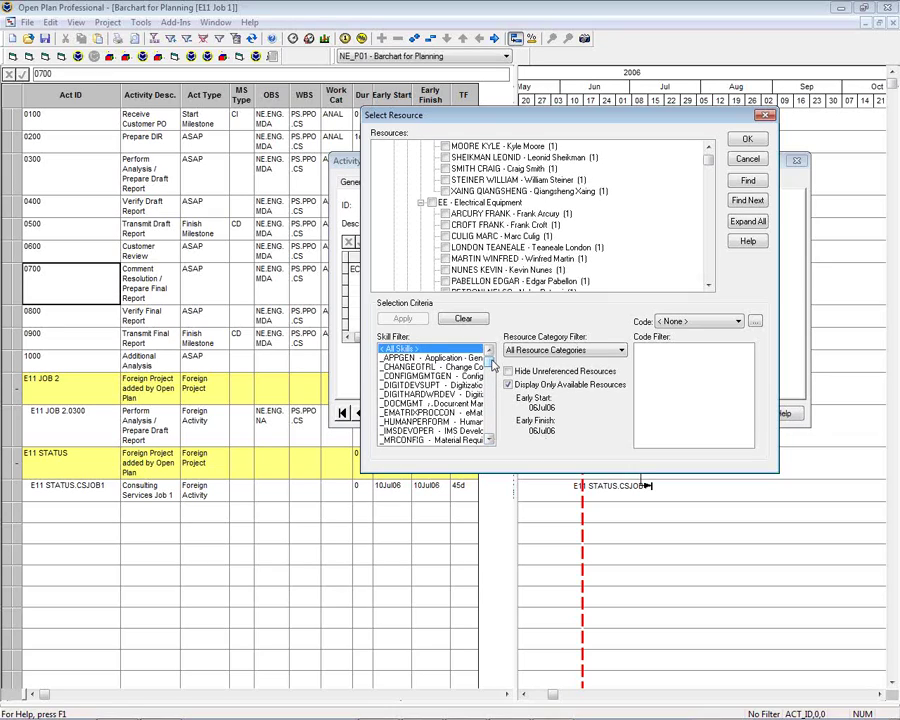
left_click(440, 358)
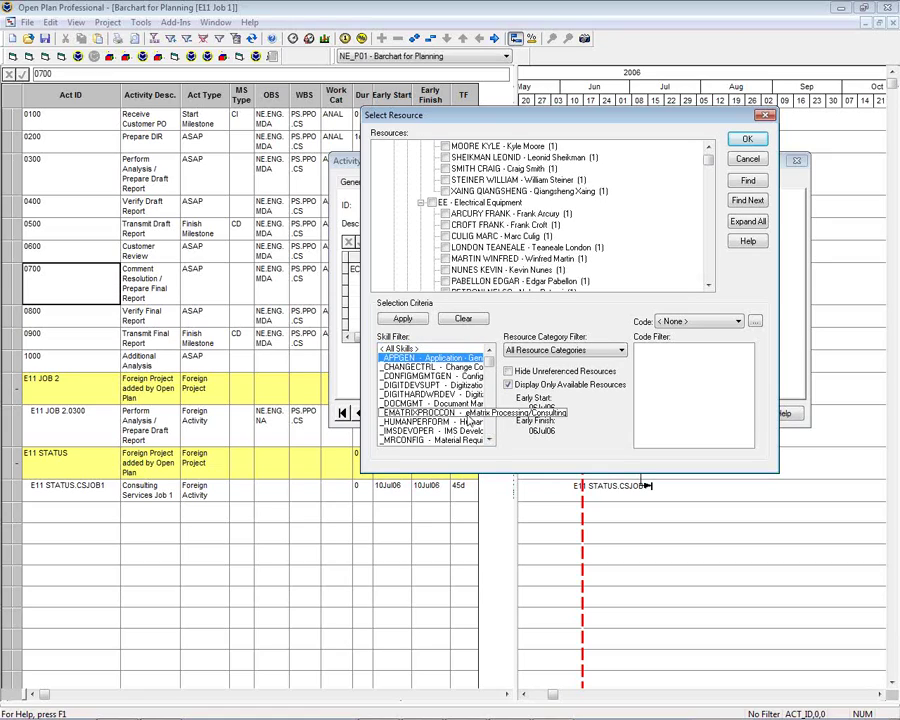
left_click(403, 319)
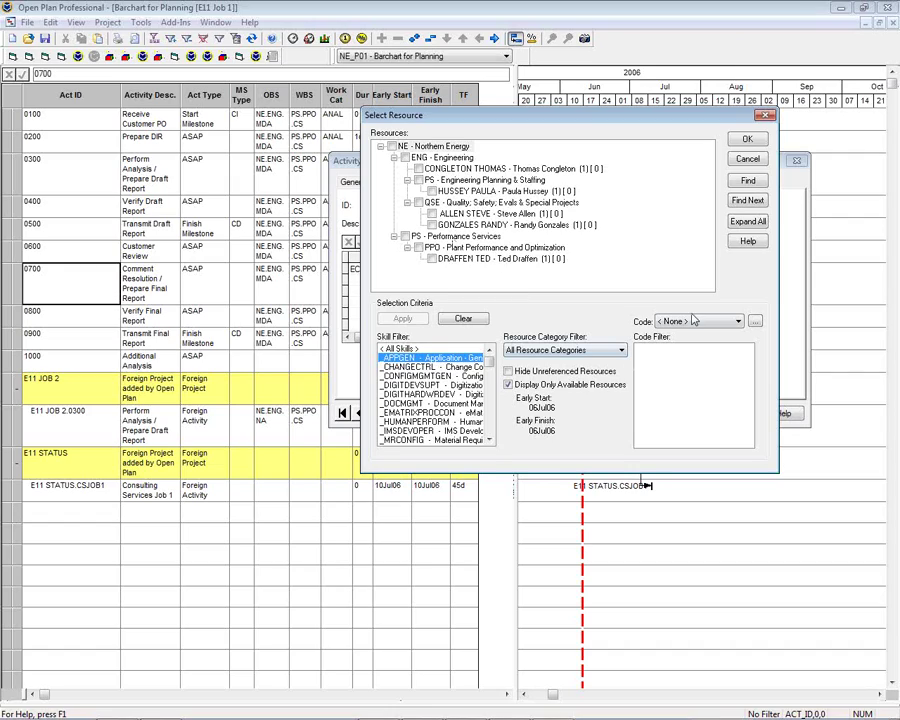
left_click(739, 322)
left_click(752, 160)
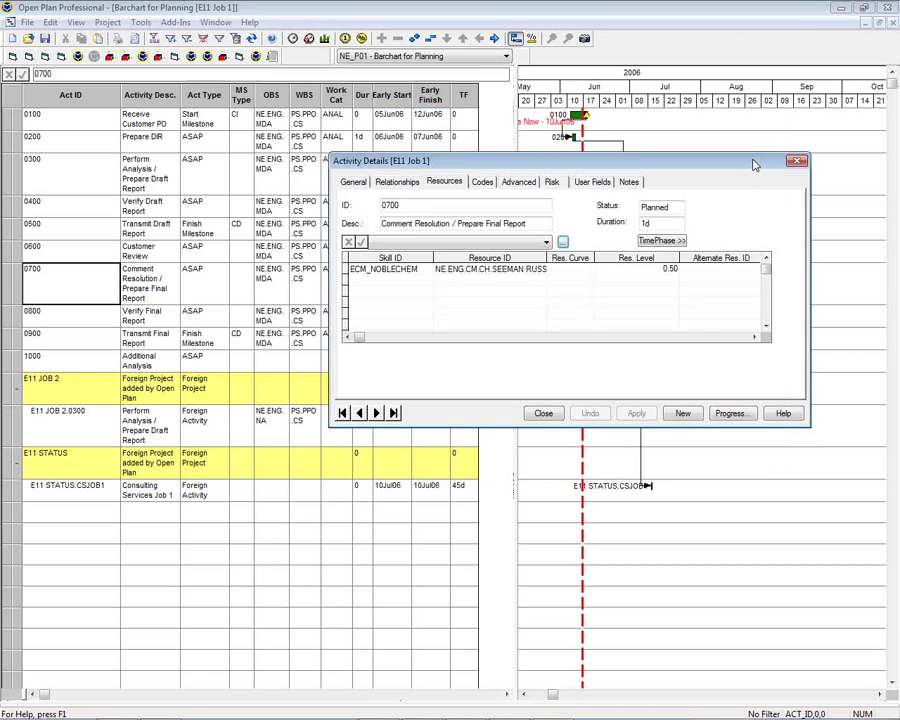
left_click(543, 413)
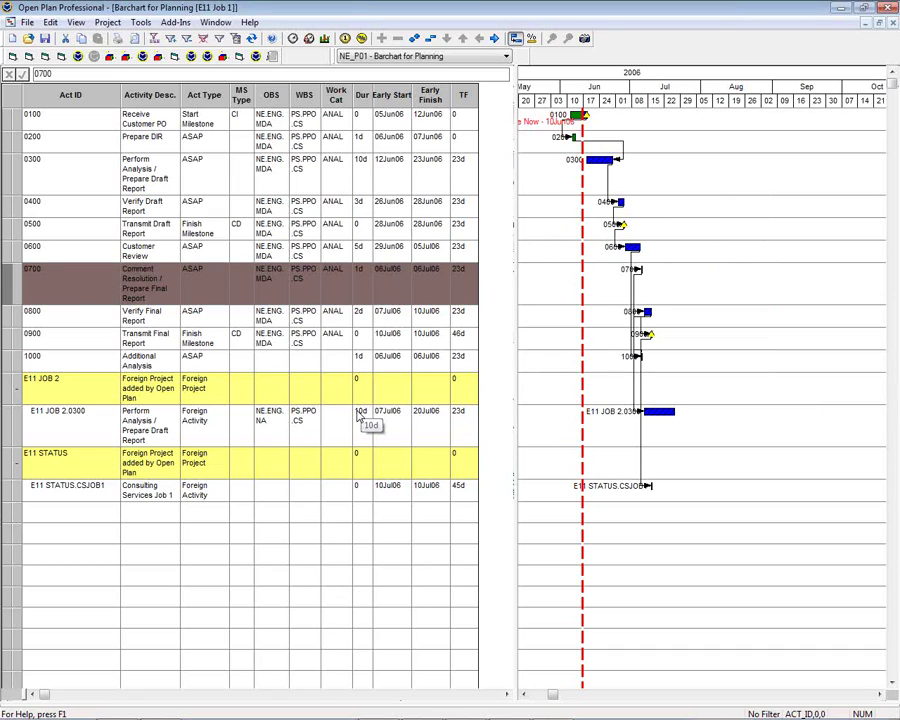
- Launch the Resource Selector add-in for the E11 Job 1 project
left_click(175, 22)
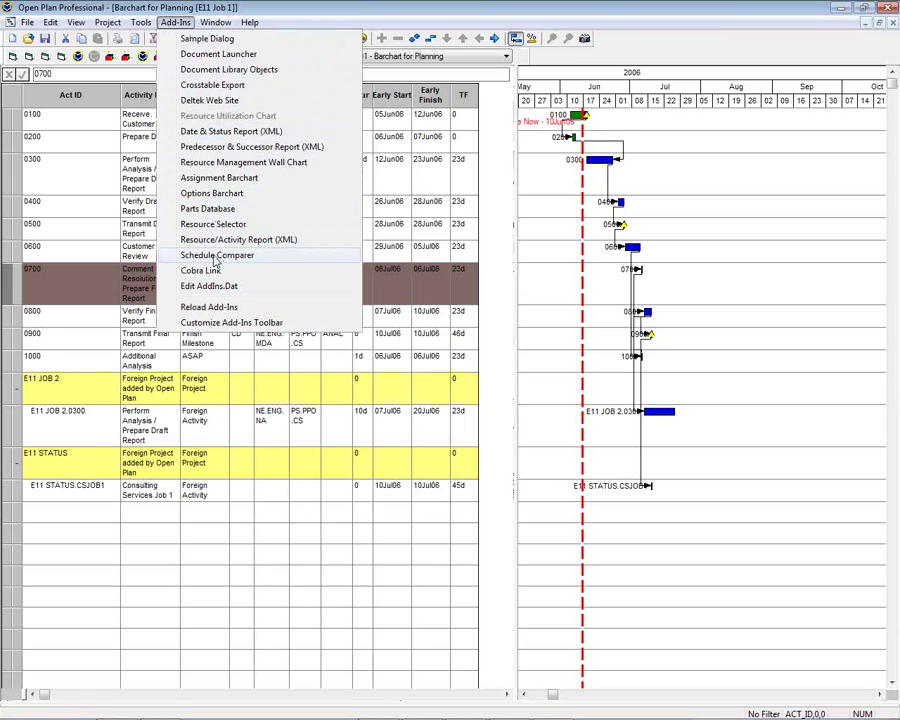
left_click(225, 224)
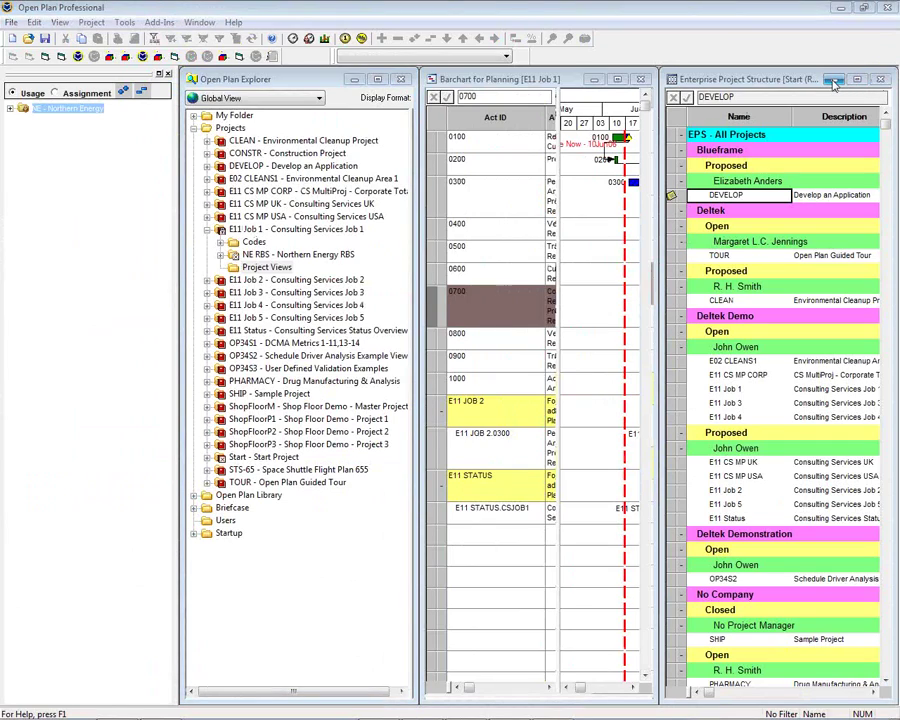
- Minimize the project structure and explorer windows, enlarge the planning barchart, and set the Resource Selector to Assignment mode
left_click(834, 80)
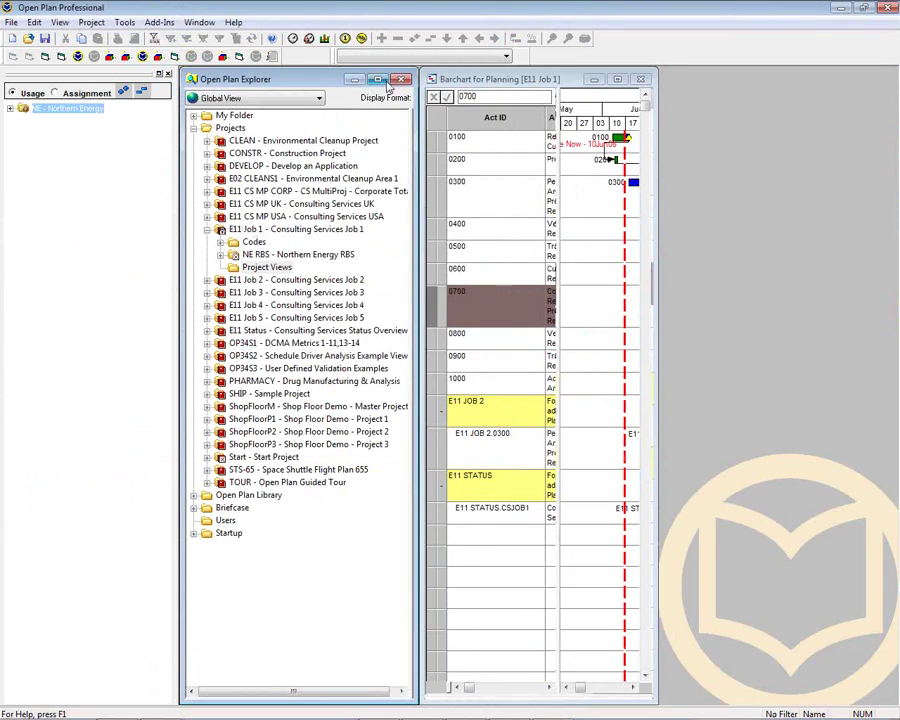
left_click(356, 80)
left_click(617, 79)
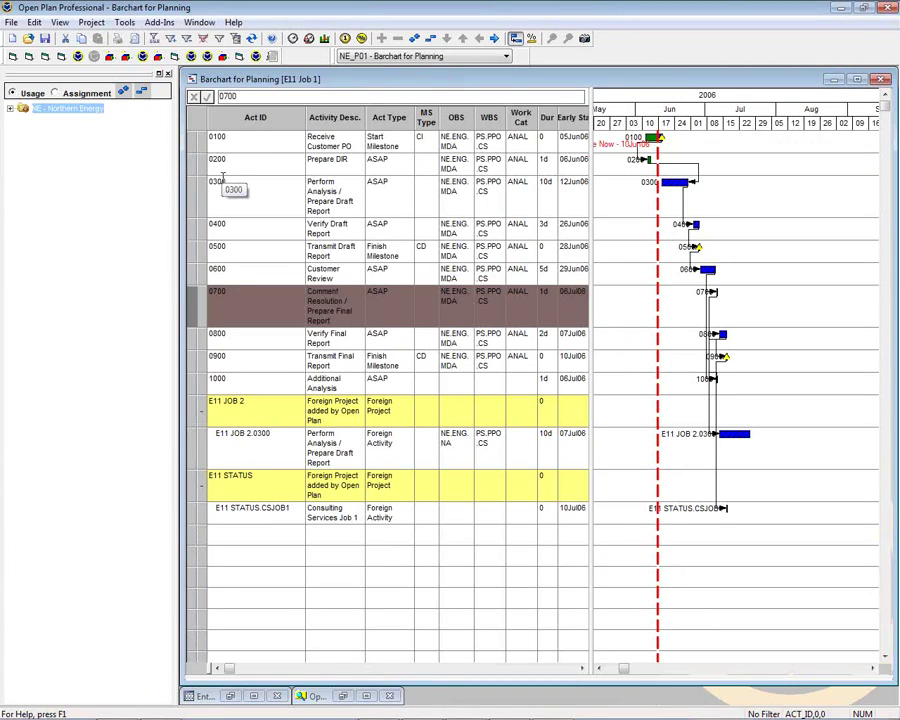
left_click(55, 93)
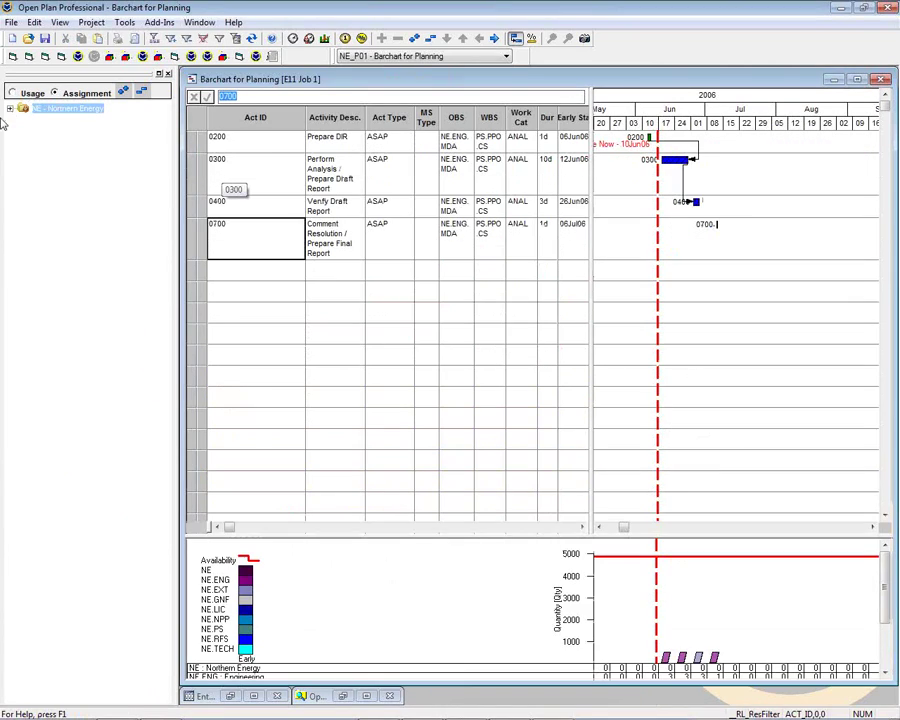
- Expand Northern Energy and its Engineering branch, and view assignments for C&I Engineering, ESBWR Engineering and Mechanical Design and Analysis COE
left_click(9, 108)
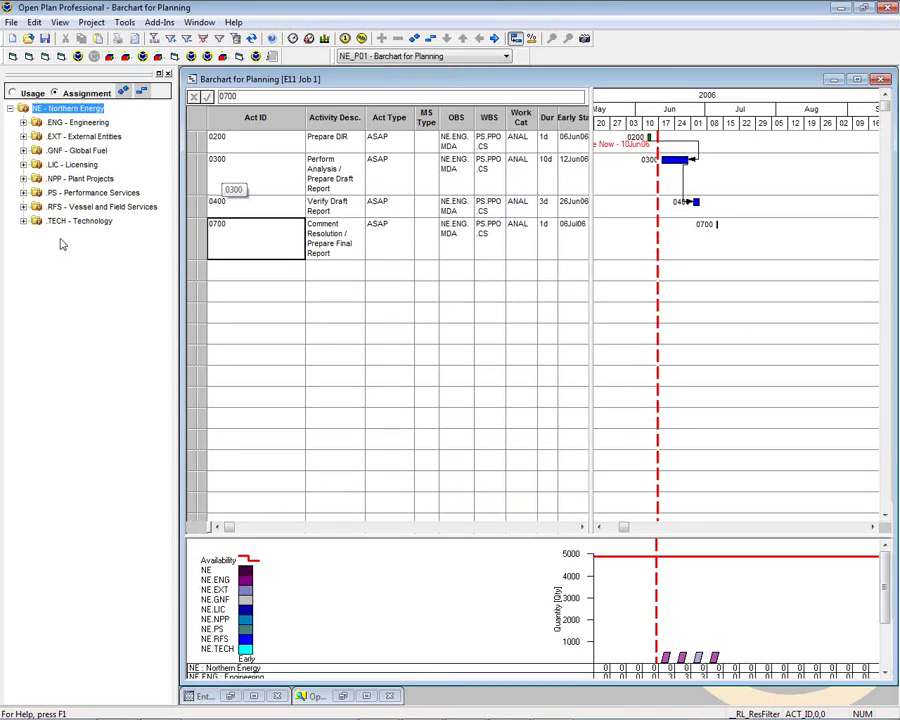
left_click(23, 122)
left_click(74, 140)
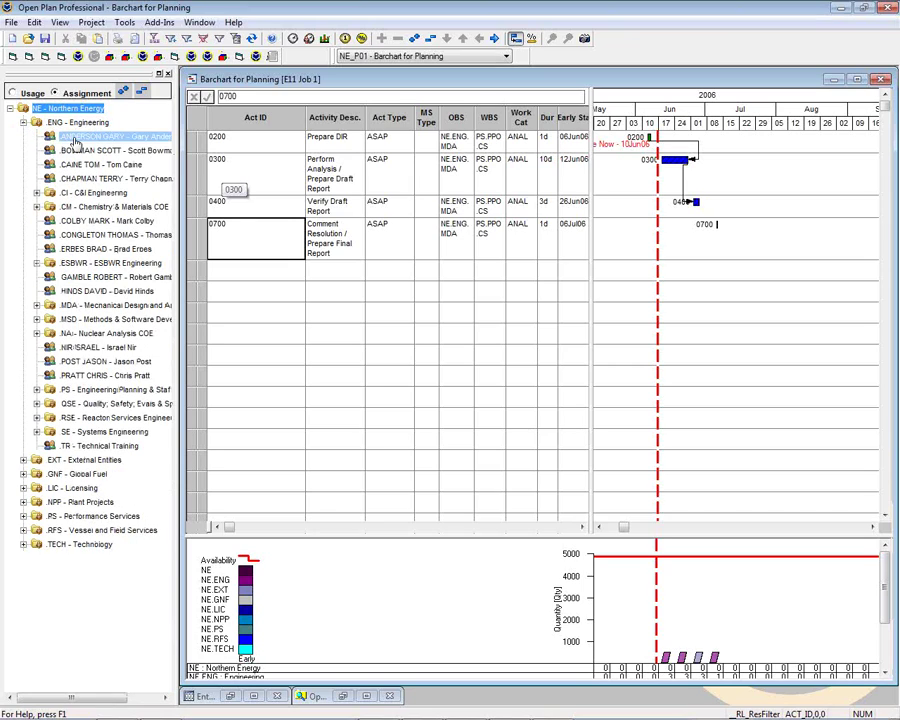
left_click(78, 193)
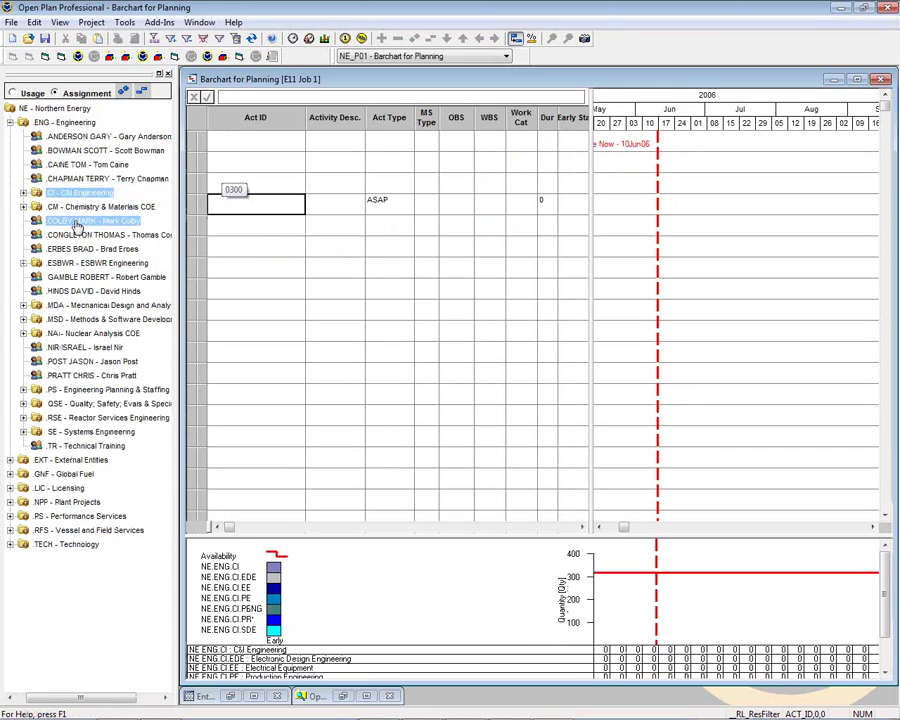
left_click(76, 222)
left_click(62, 263)
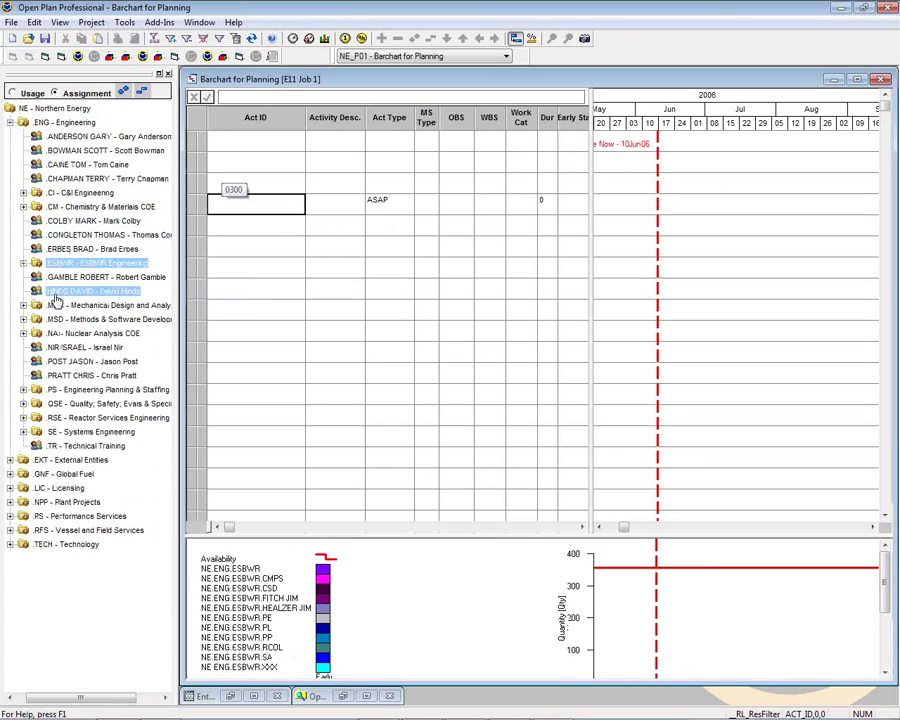
left_click(57, 303)
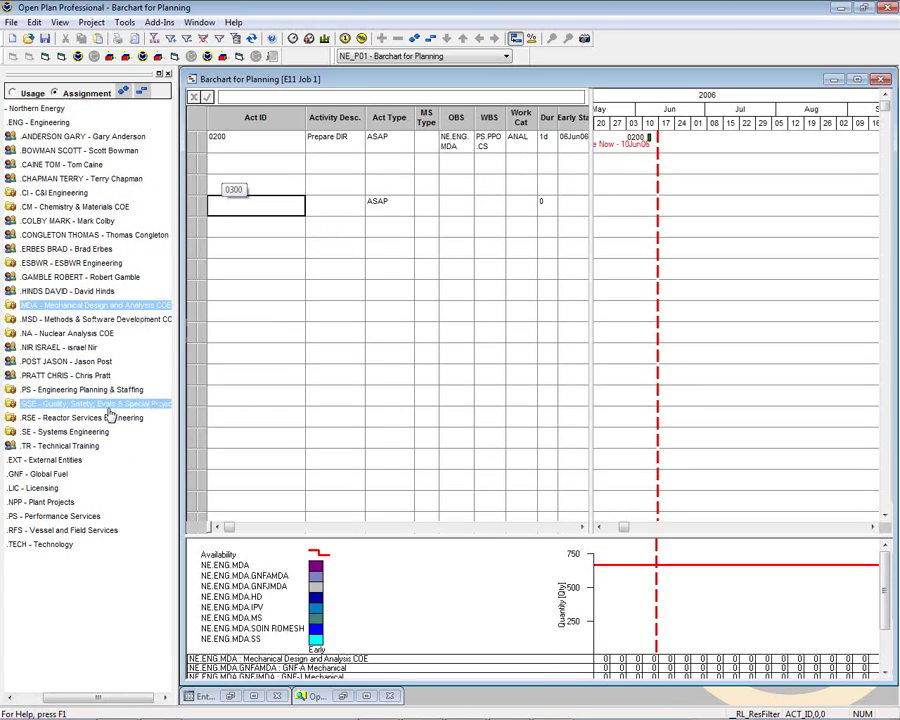
left_click_drag(88, 698, 60, 699)
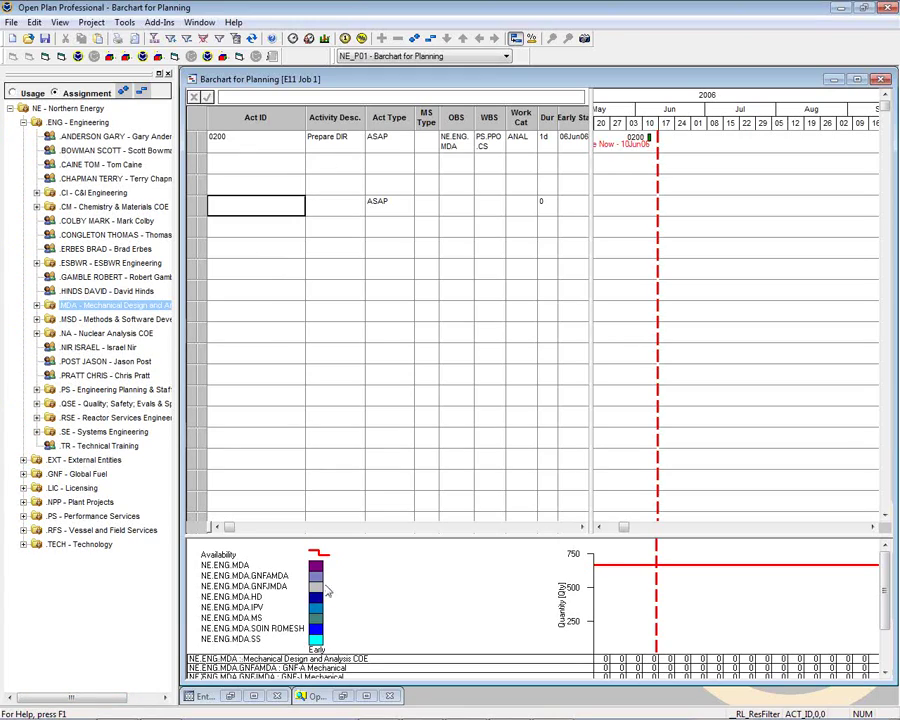
- Enlarge the histogram pane to review the Mechanical Design and Analysis COE availability table, and expand that resource's branch
left_click(889, 648)
left_click(889, 648)
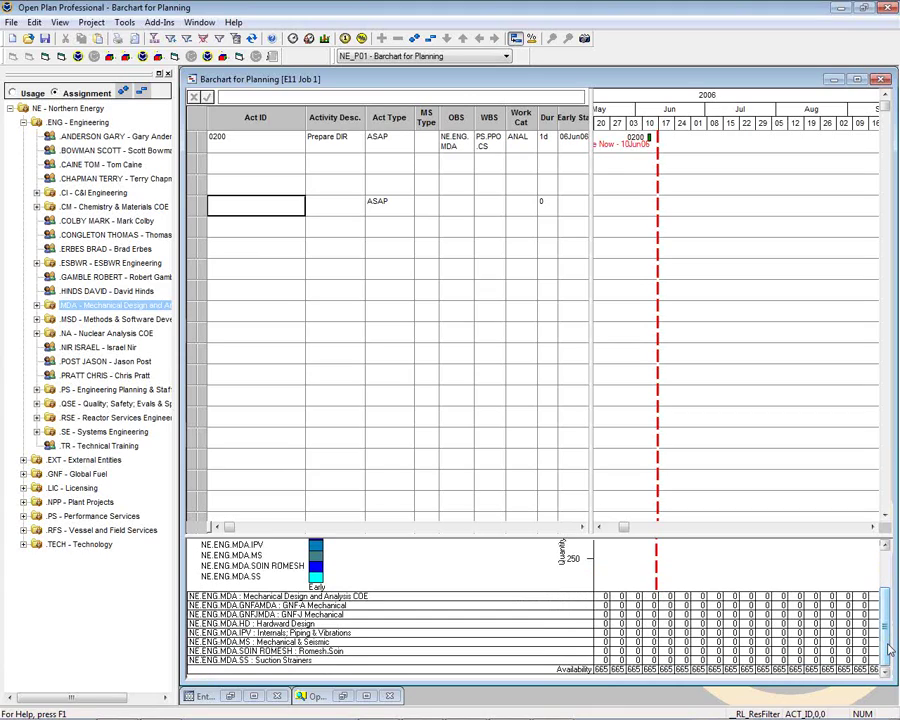
left_click(886, 547)
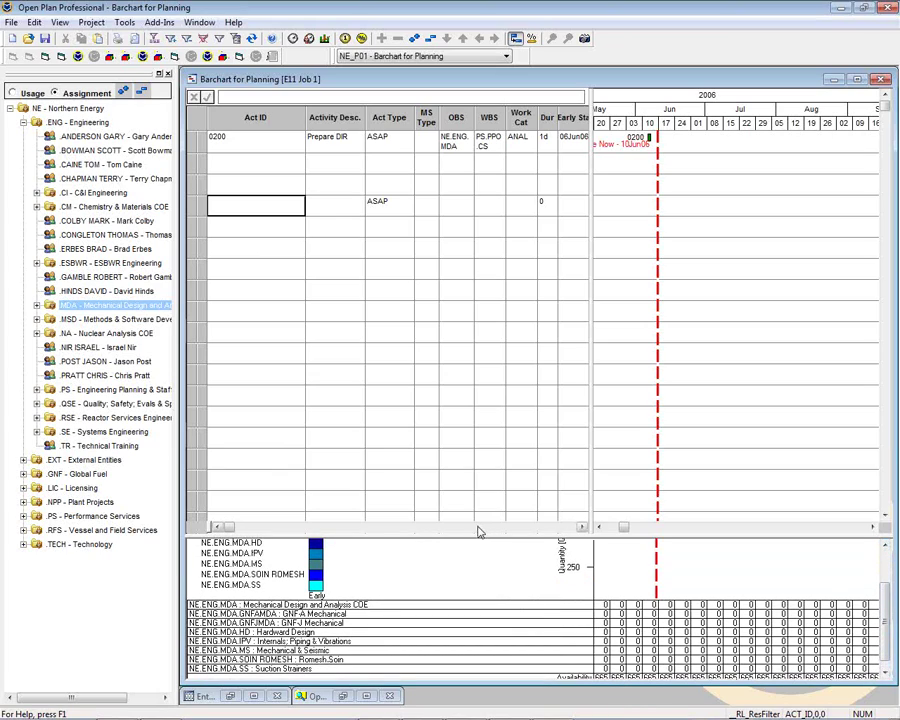
left_click_drag(478, 531, 490, 443)
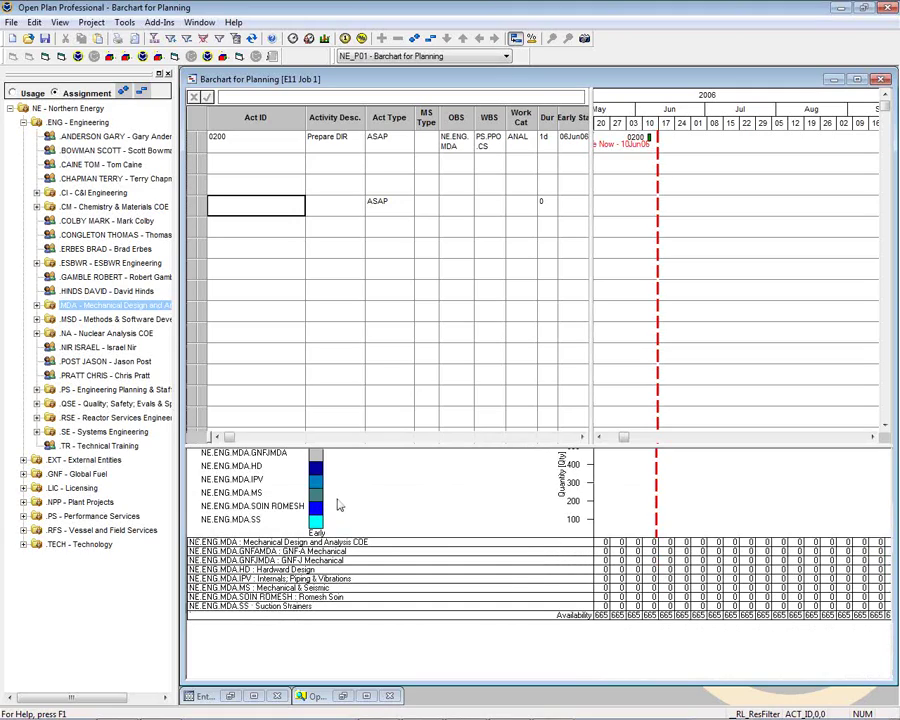
left_click(36, 305)
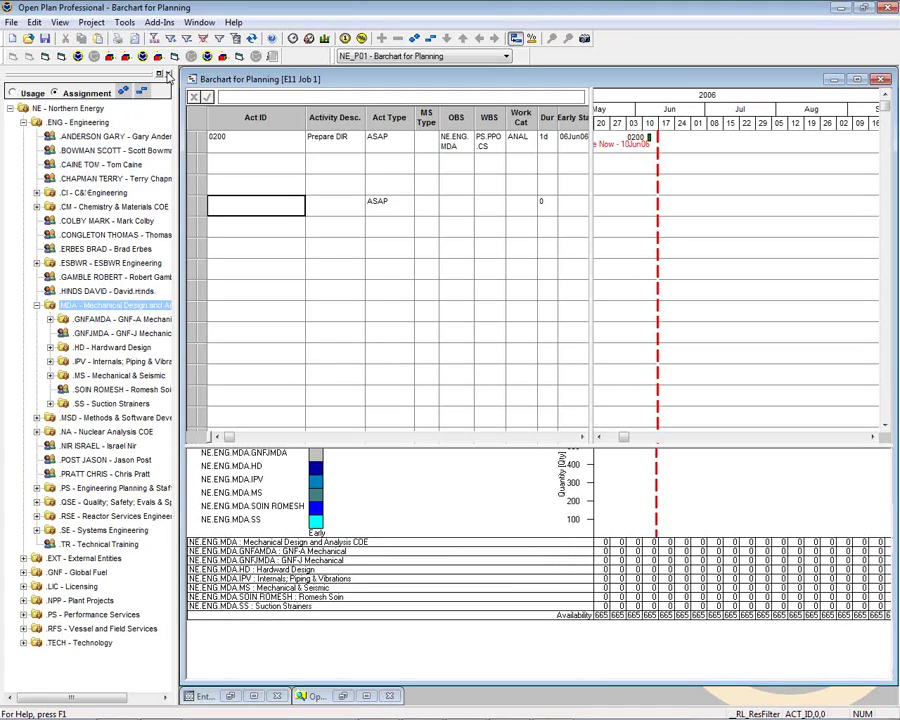
- Close the Resource Selector and maximize the planning barchart
left_click(168, 76)
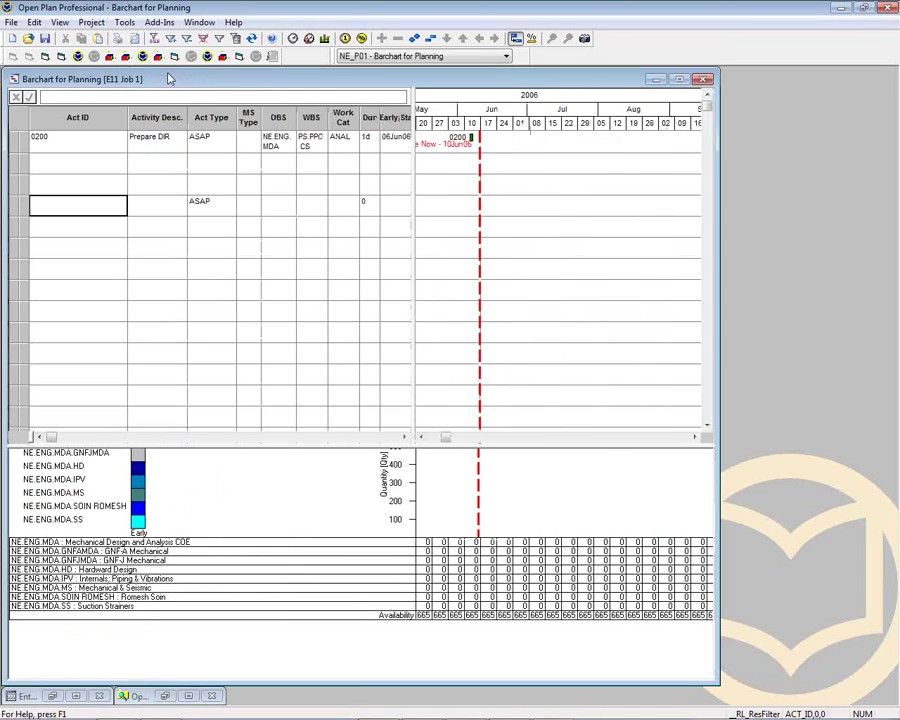
left_click(679, 79)
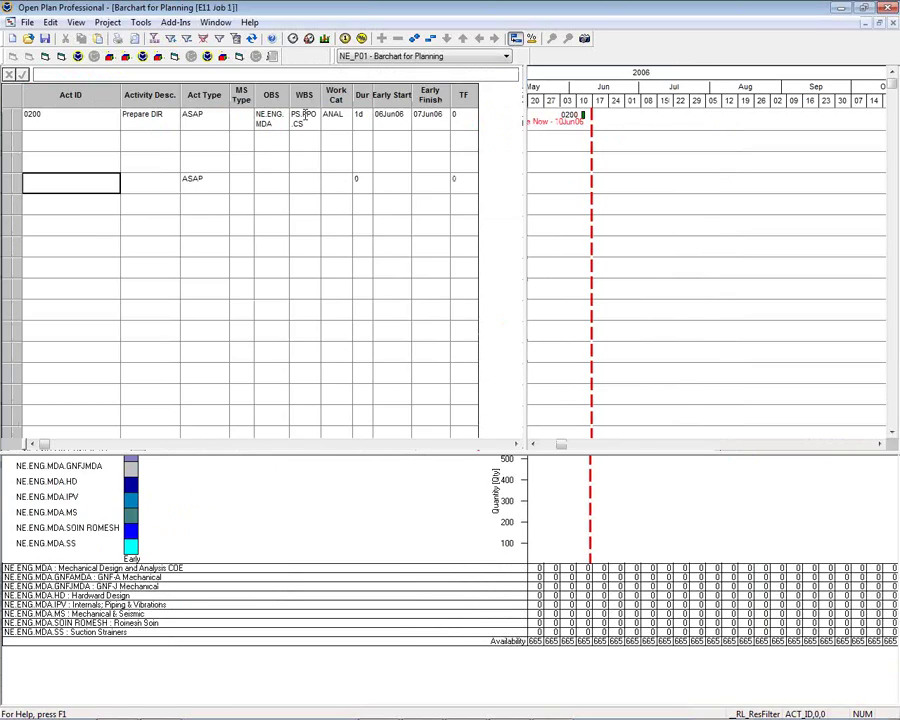
- Open the NE_P07 Resource Allocation Report and expand Chemistry & Materials COE down to its first resource's activities
left_click(507, 57)
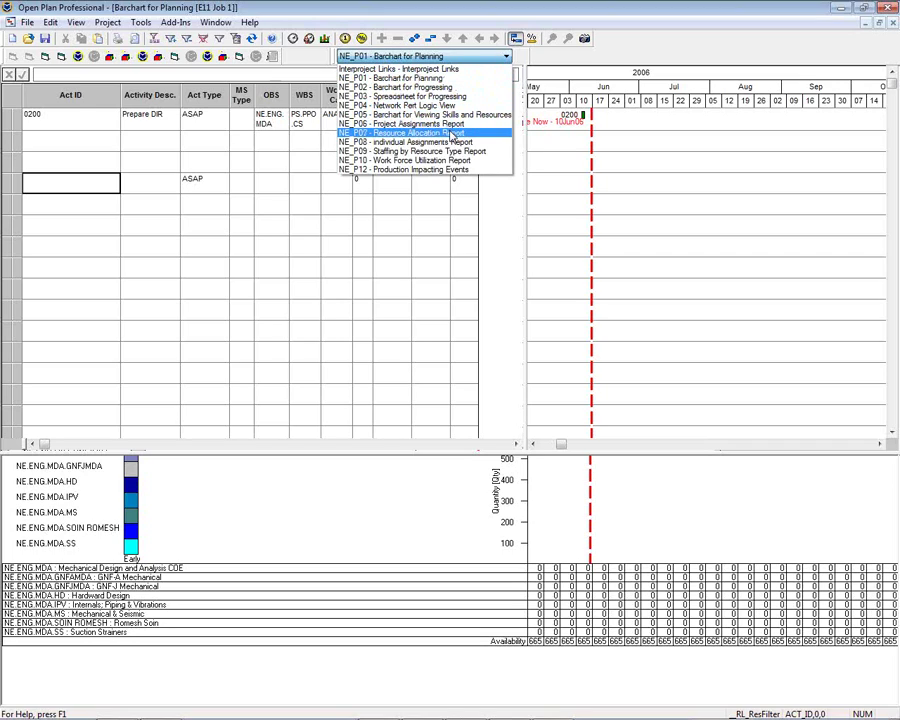
left_click(450, 133)
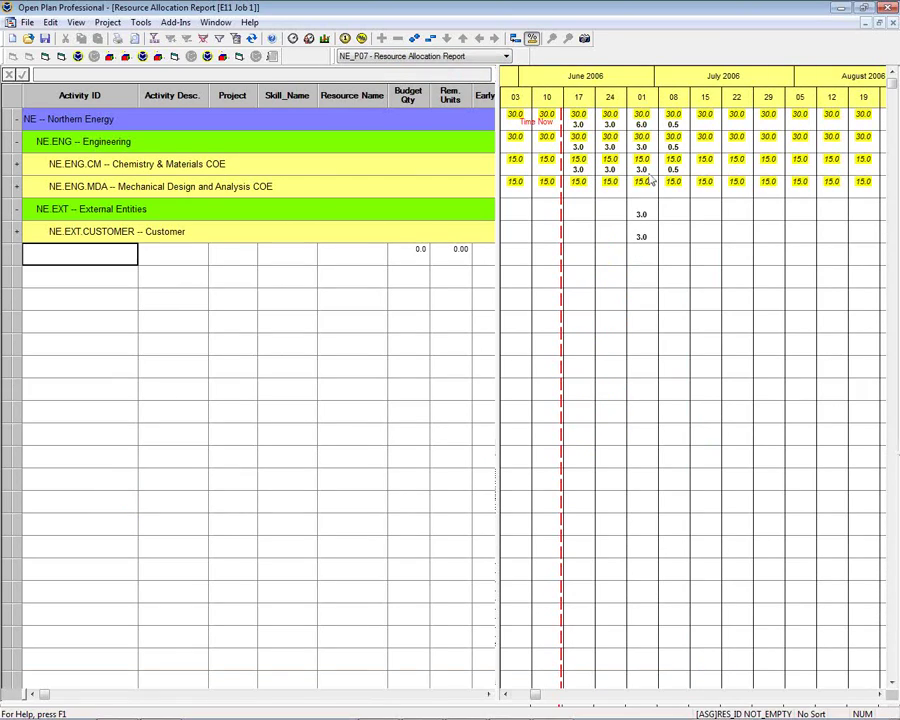
left_click(16, 165)
left_click(16, 187)
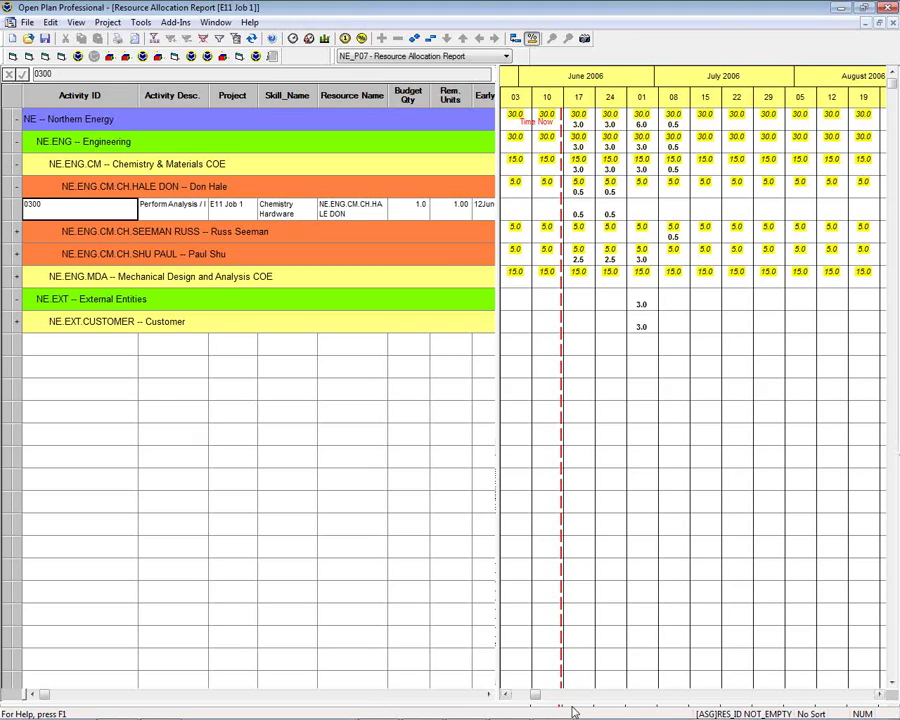
- Reveal the report's resource histogram and set its values to 0 decimal places, reviewing the resource display preferences
left_click_drag(572, 703, 606, 458)
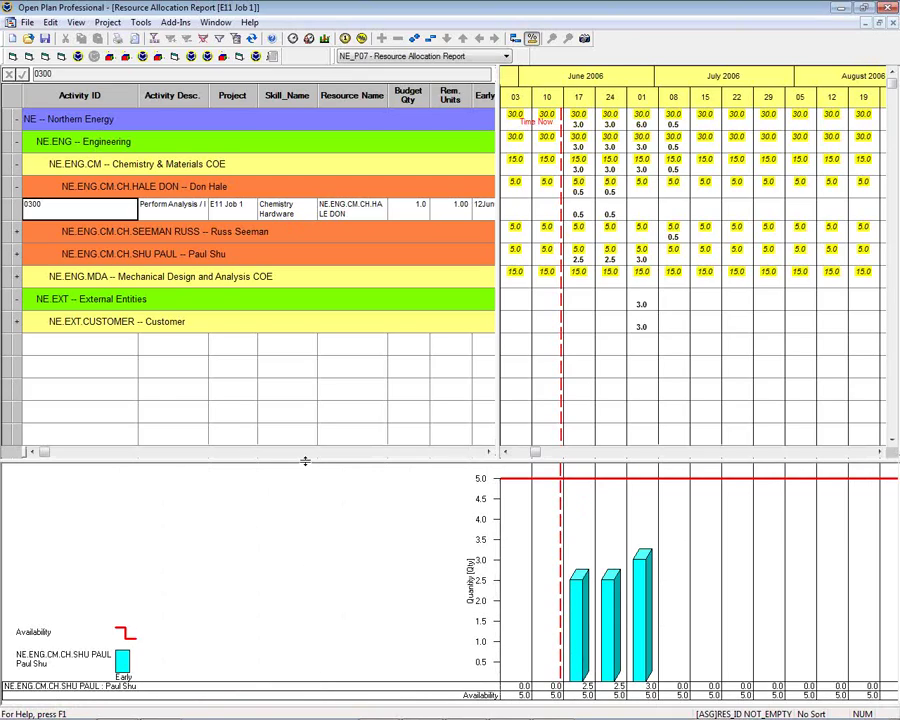
right_click(306, 528)
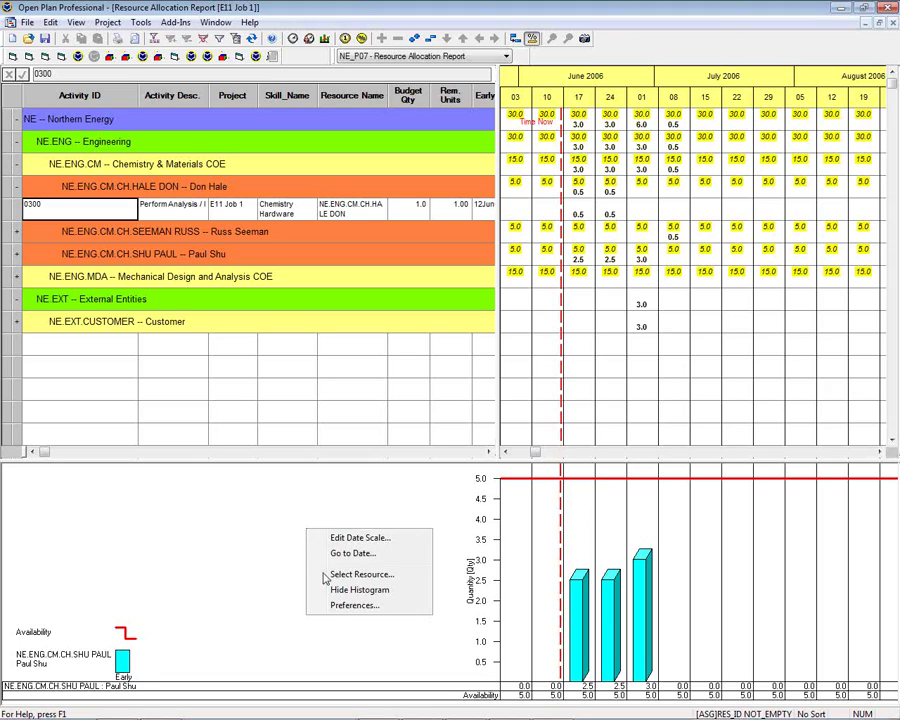
left_click(342, 606)
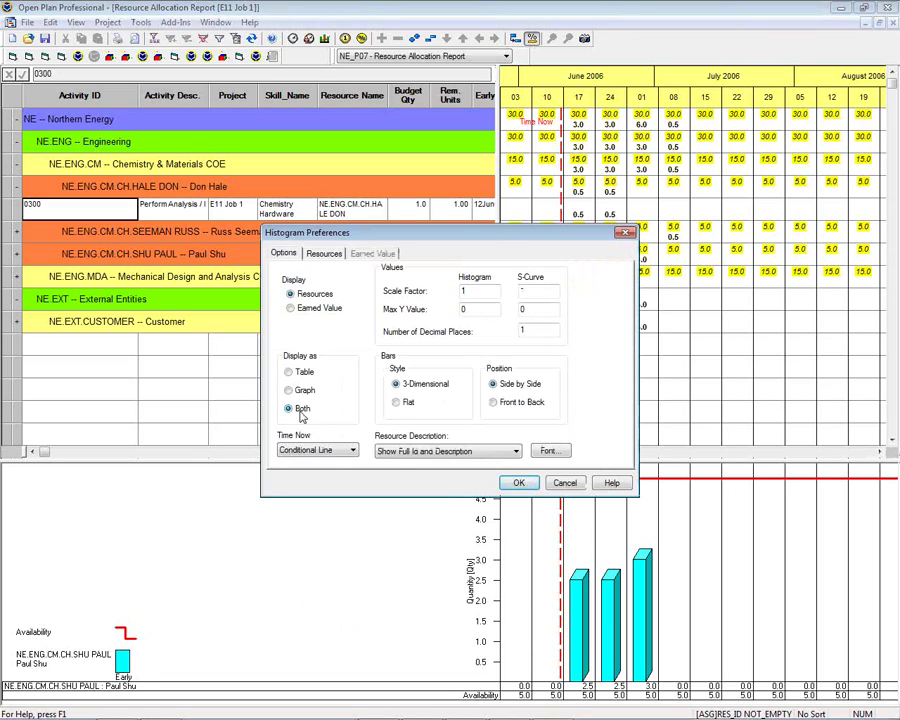
double_click(520, 331)
type("0")
left_click(321, 255)
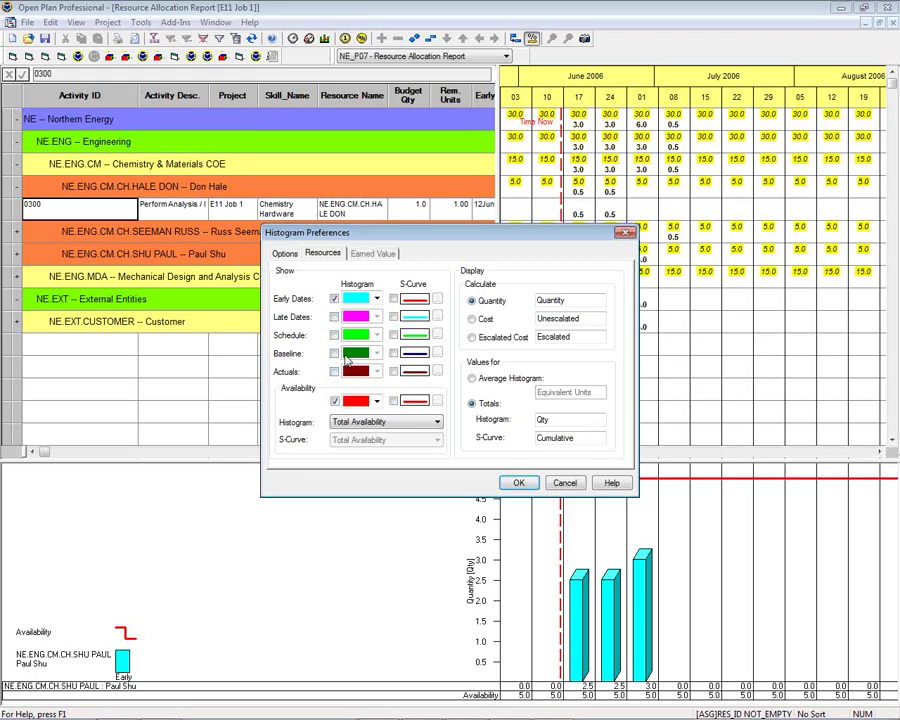
left_click(519, 483)
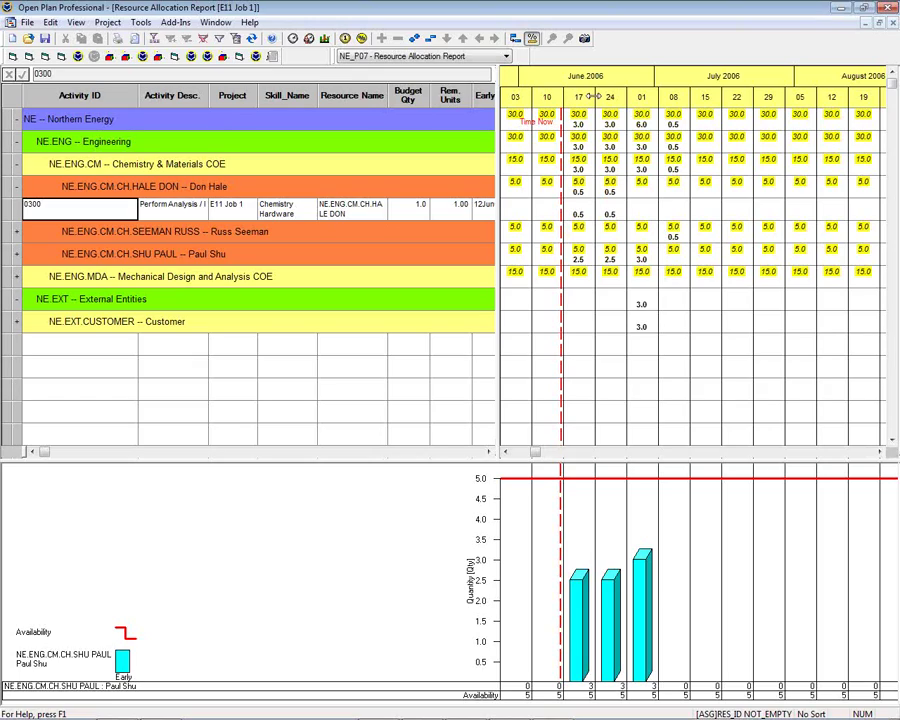
- Open the NE_P08 Individual Assignments Report and inspect the first resource's assignment under Chemistry & Materials COE
left_click(507, 56)
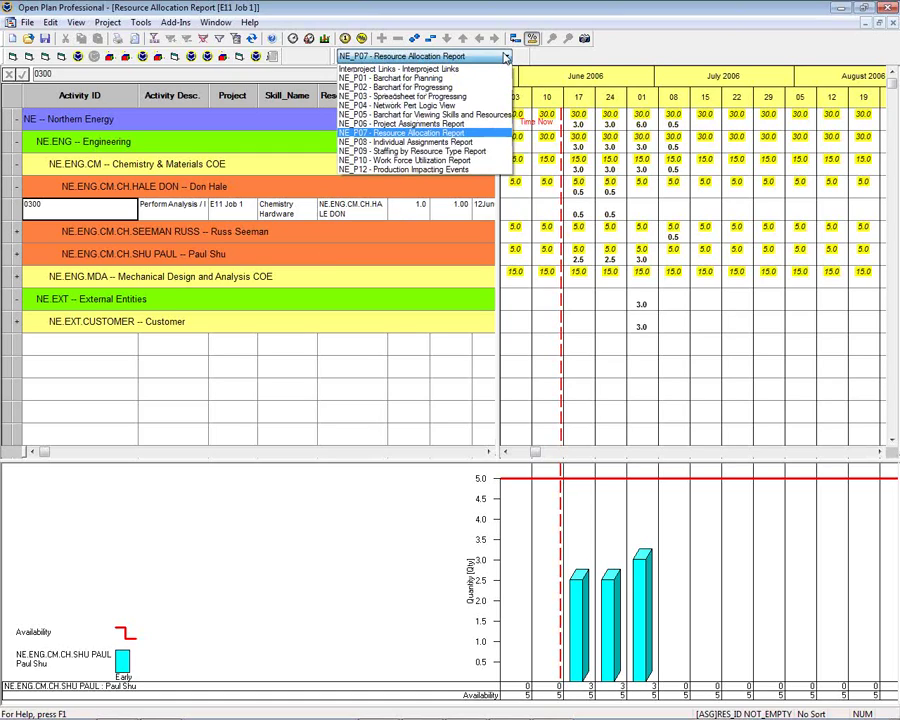
left_click(452, 142)
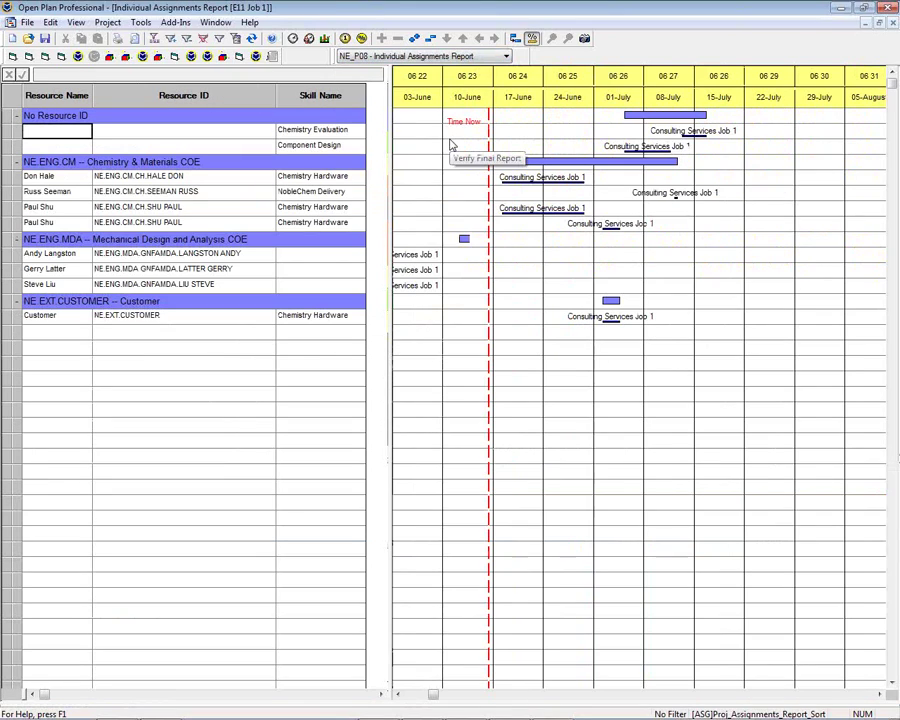
left_click(50, 177)
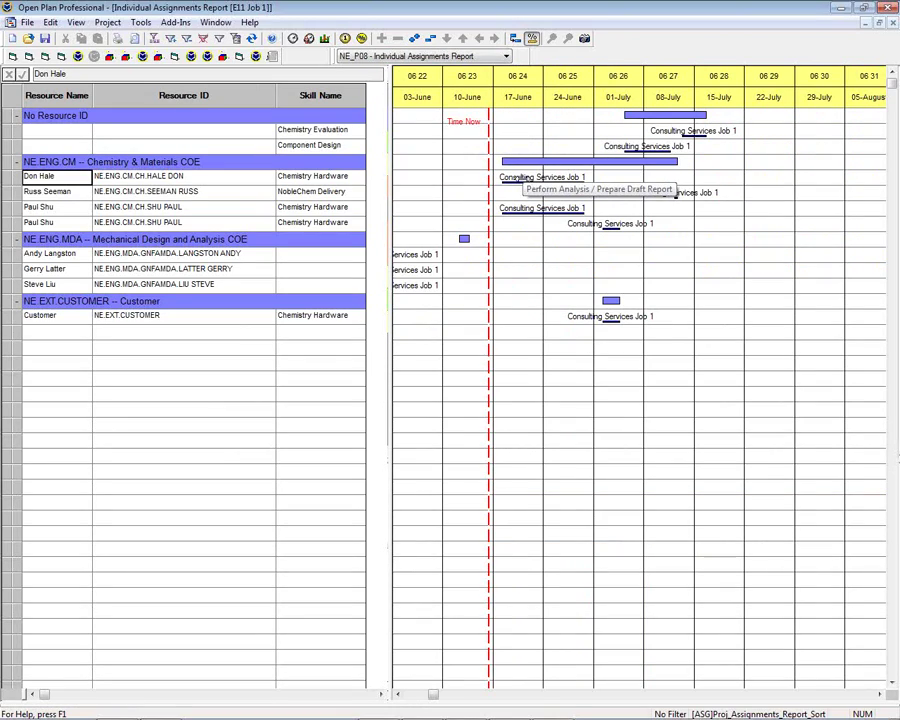
- Open the NE_P05 Barchart for Viewing Skills and Resources and review the other available views
left_click(507, 57)
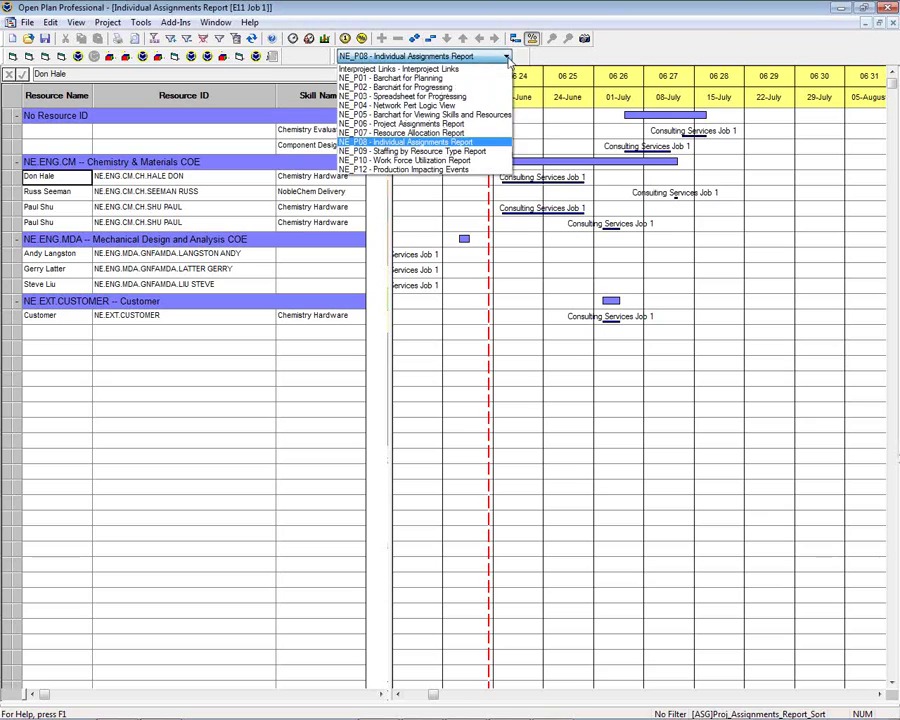
left_click(445, 114)
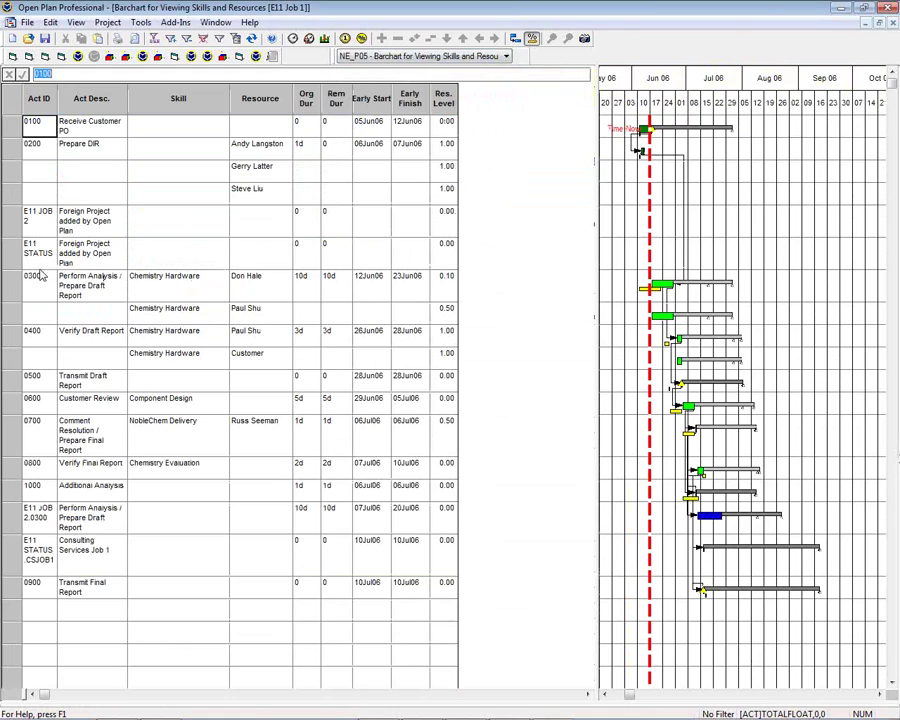
left_click(507, 57)
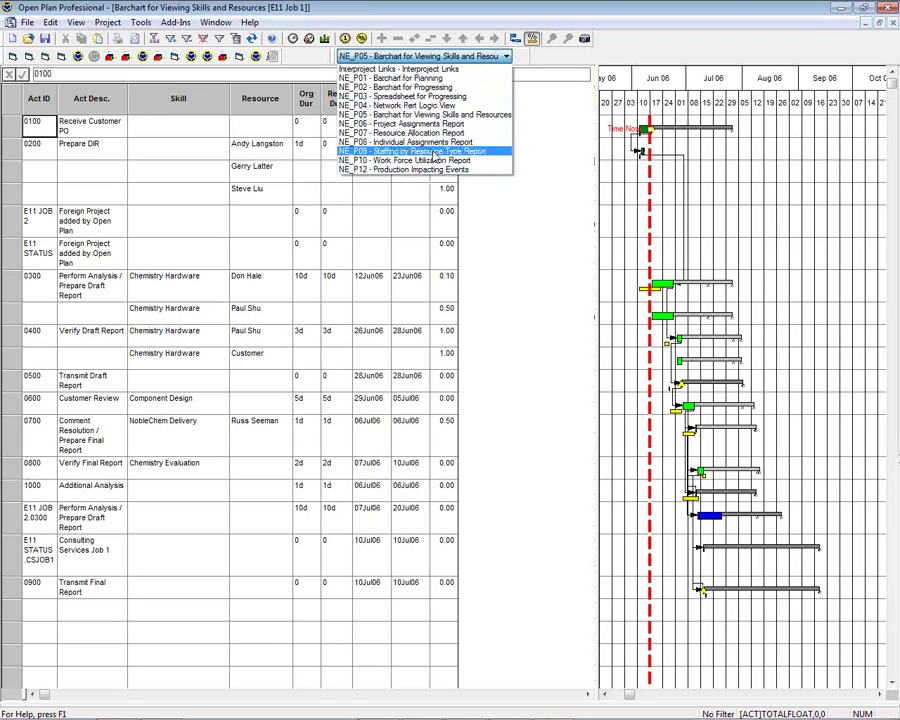
- Close the skills barchart, both resource reports and the planning barchart, discarding the view changes
left_click(895, 27)
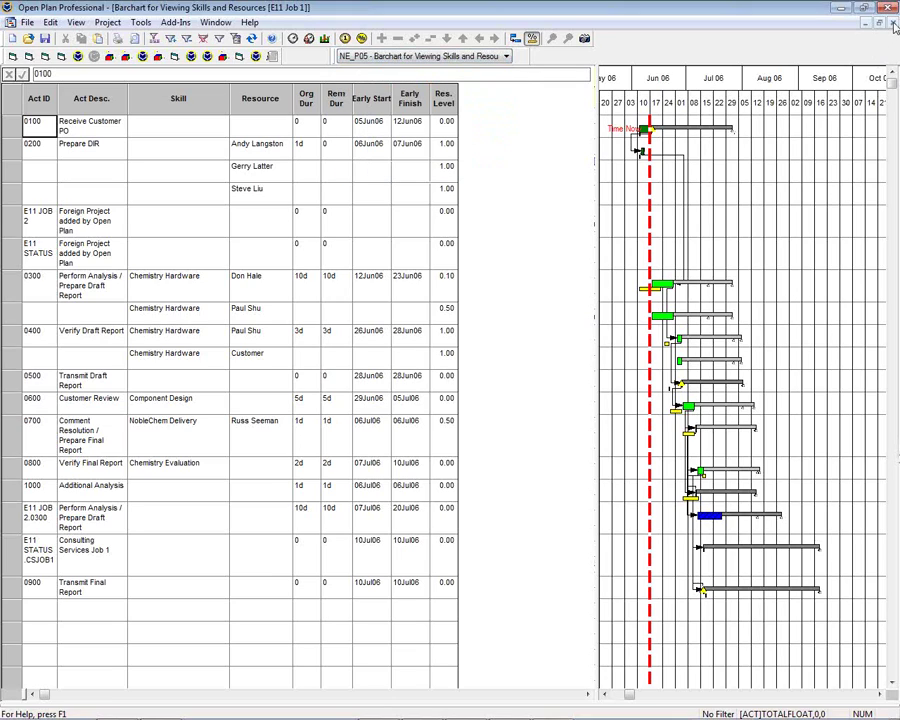
left_click(894, 26)
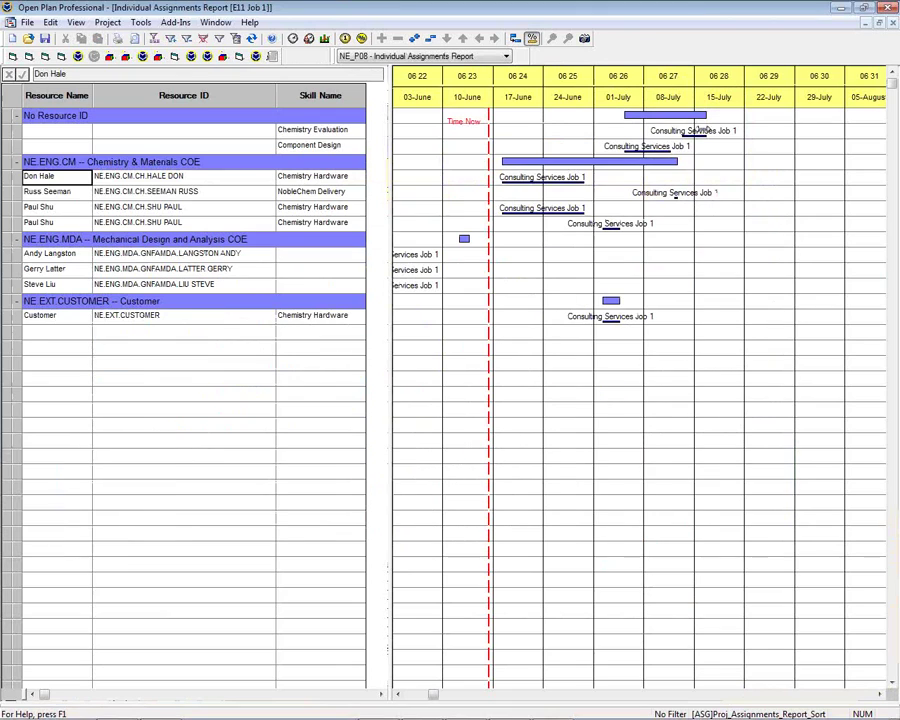
left_click(894, 26)
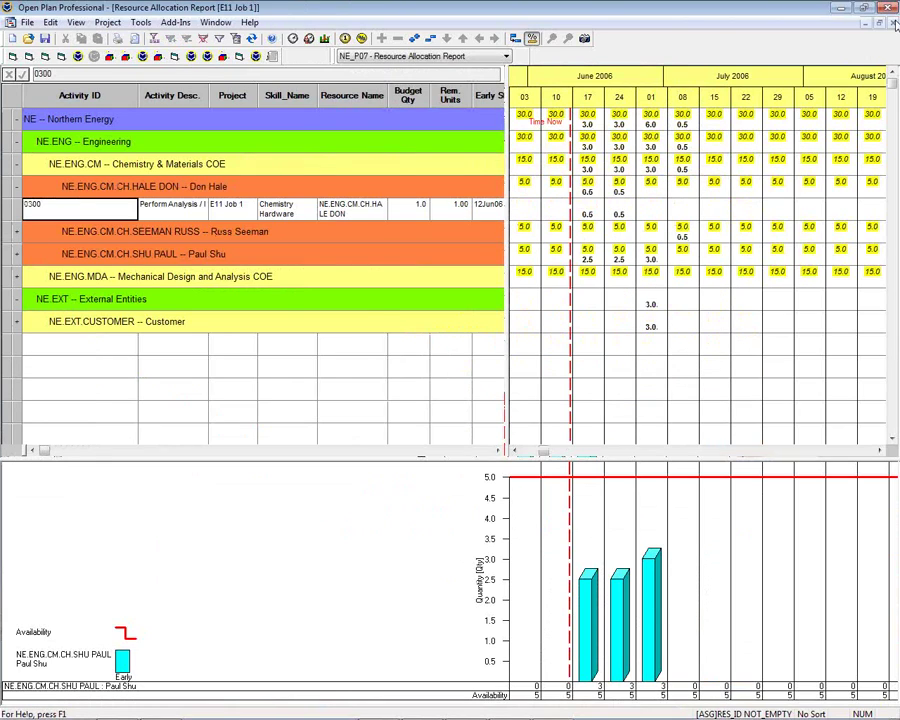
left_click(894, 26)
left_click(507, 397)
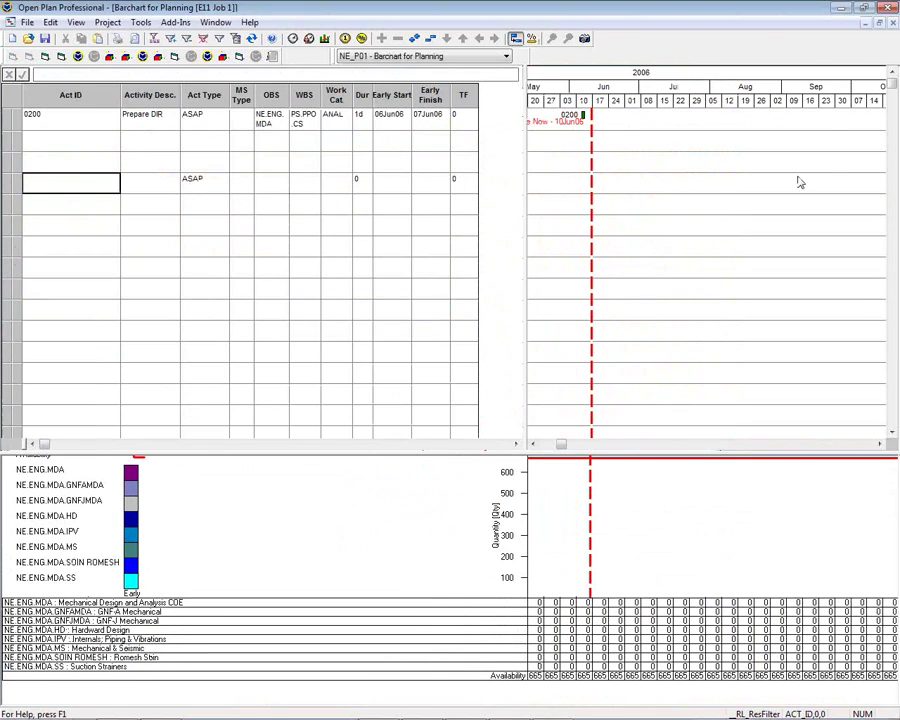
left_click(887, 22)
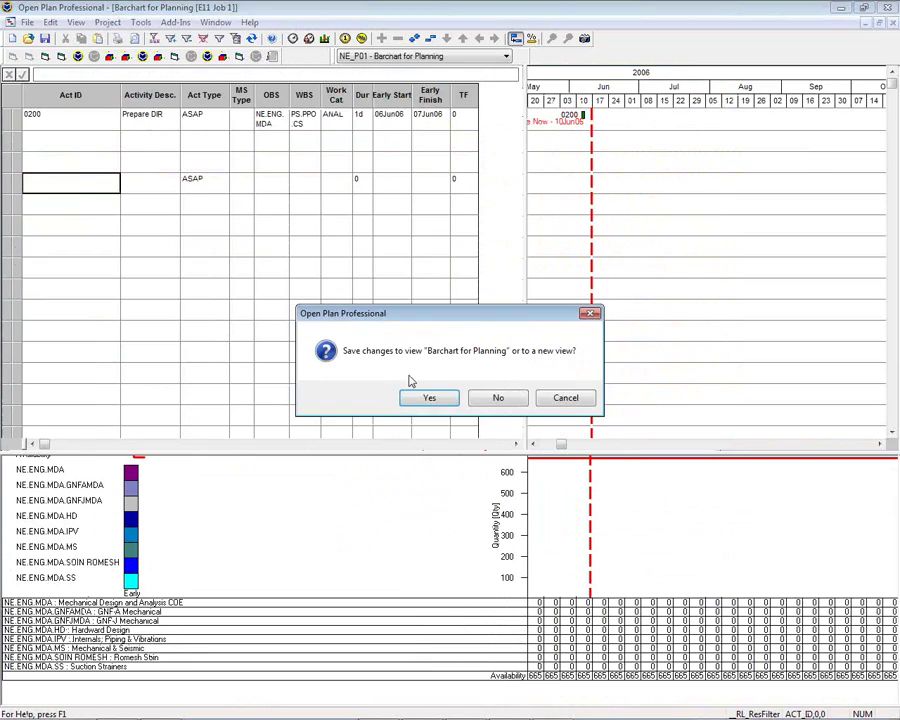
left_click(493, 399)
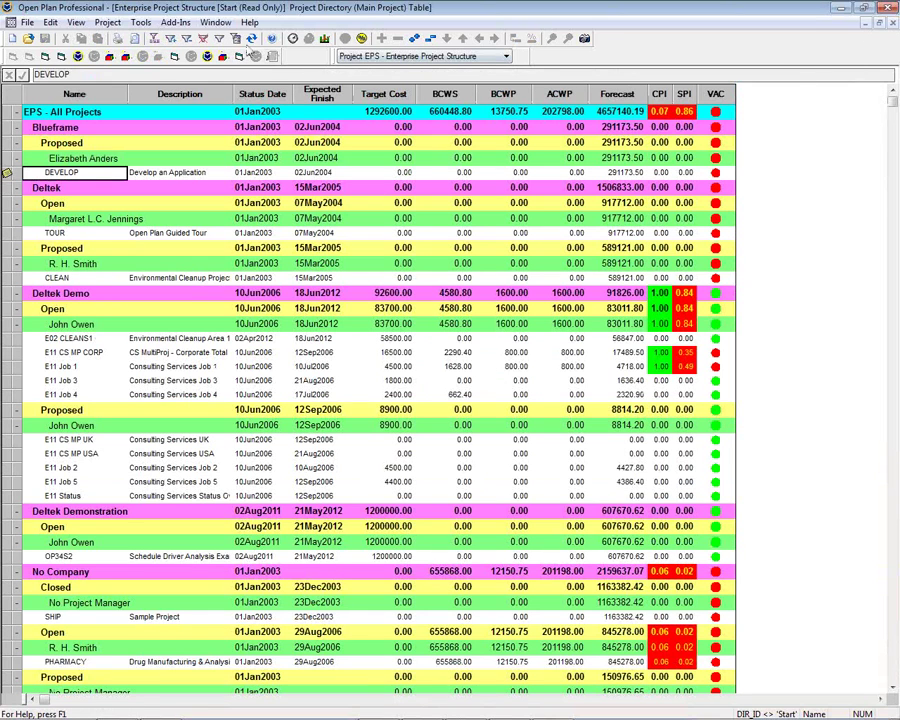
- Switch to the Open Plan Explorer, close the E11 Job 1 project and collapse its branch in the project tree
left_click(215, 22)
left_click(240, 62)
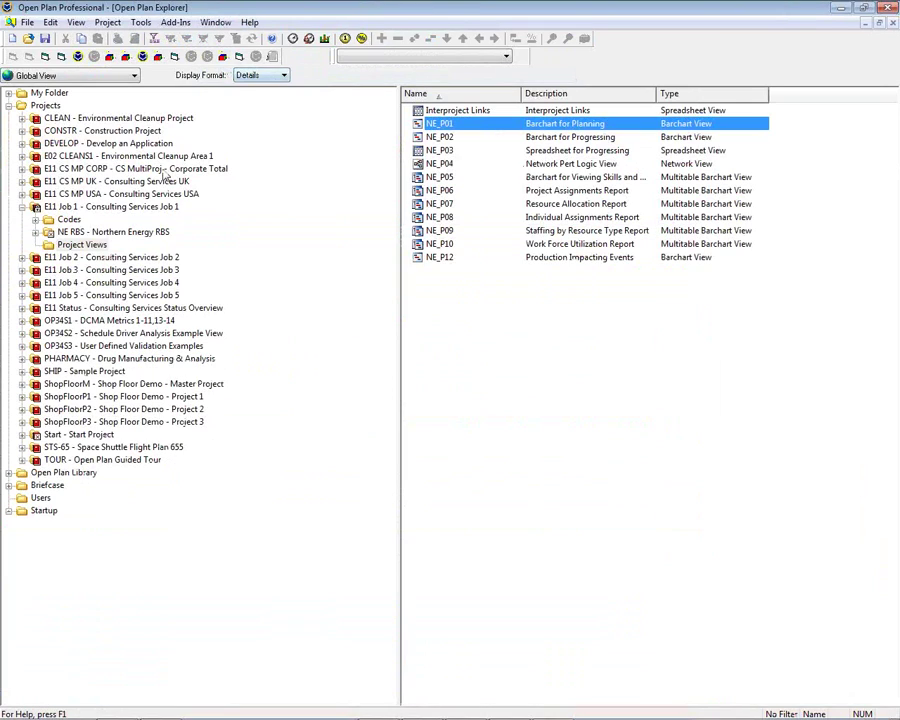
right_click(63, 206)
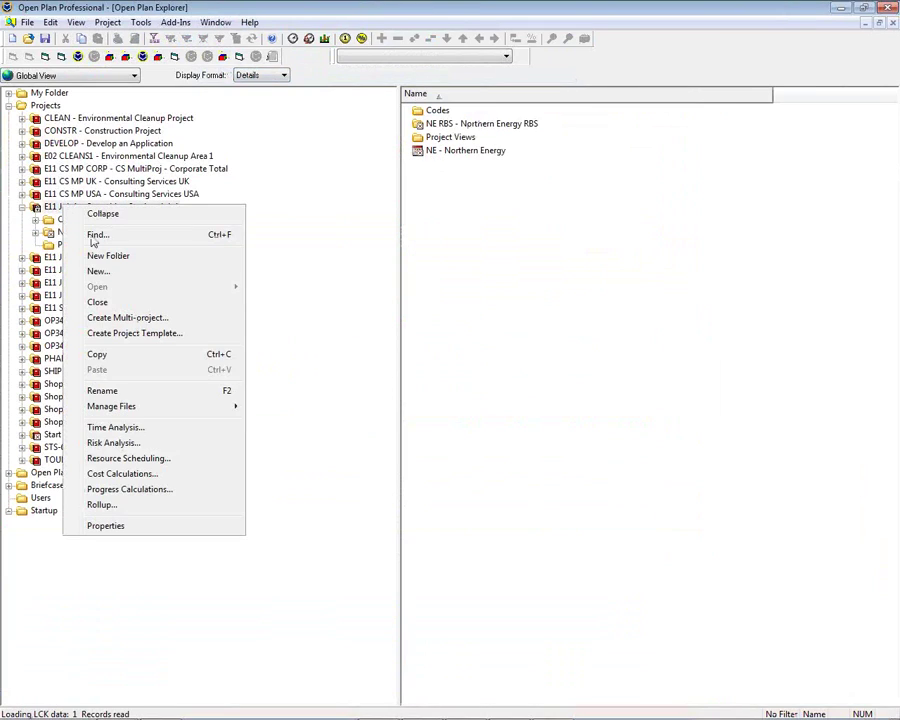
left_click(99, 302)
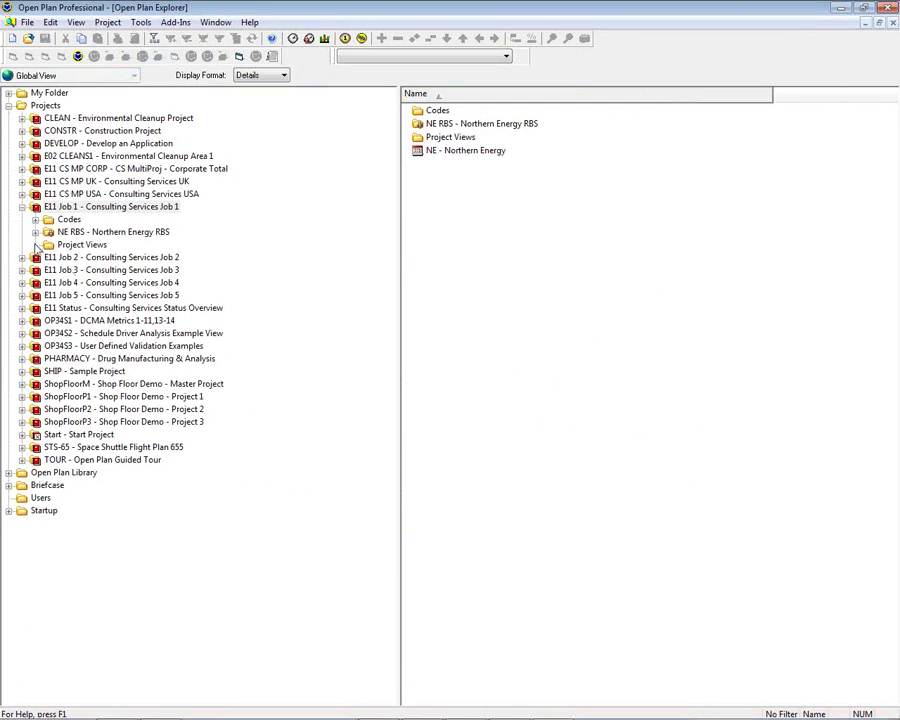
left_click(22, 206)
- Expand My Folder to show the contents of its UK Projects and US Projects folders, with the Projects folder collapsed
left_click(8, 93)
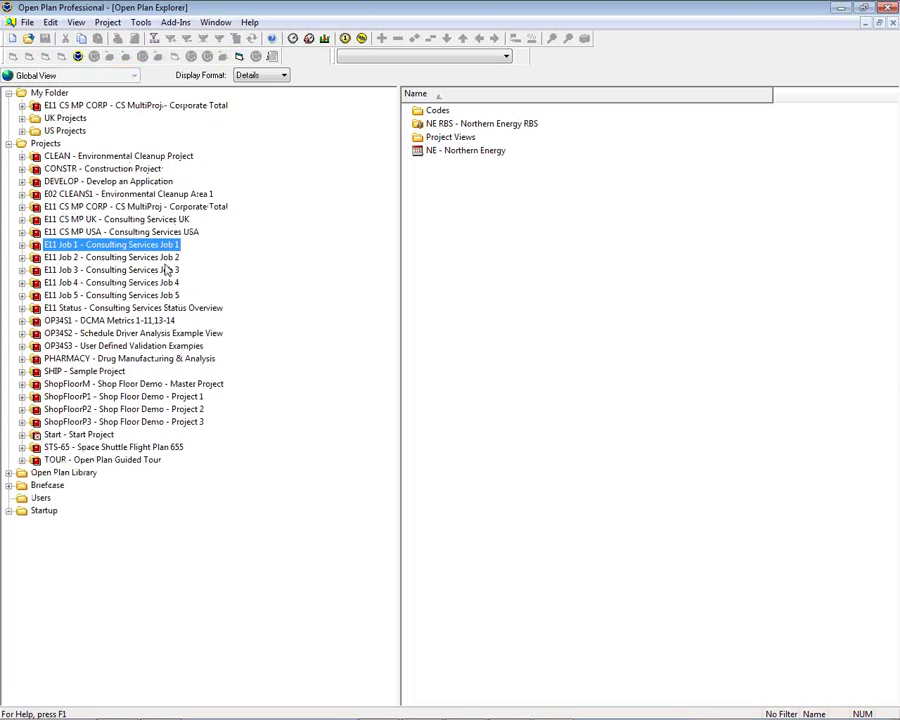
left_click(8, 144)
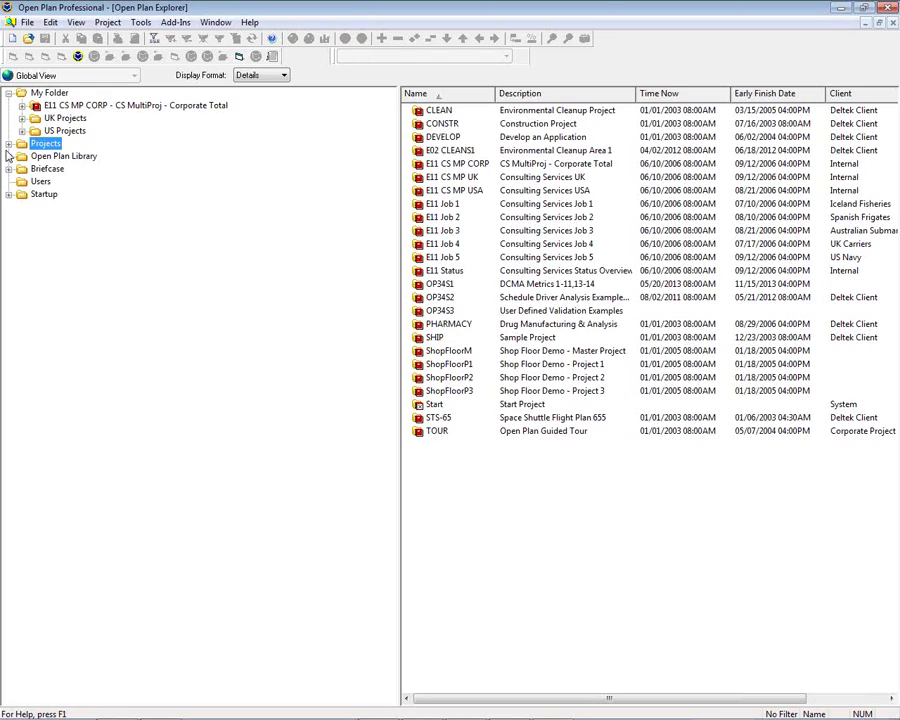
left_click(22, 131)
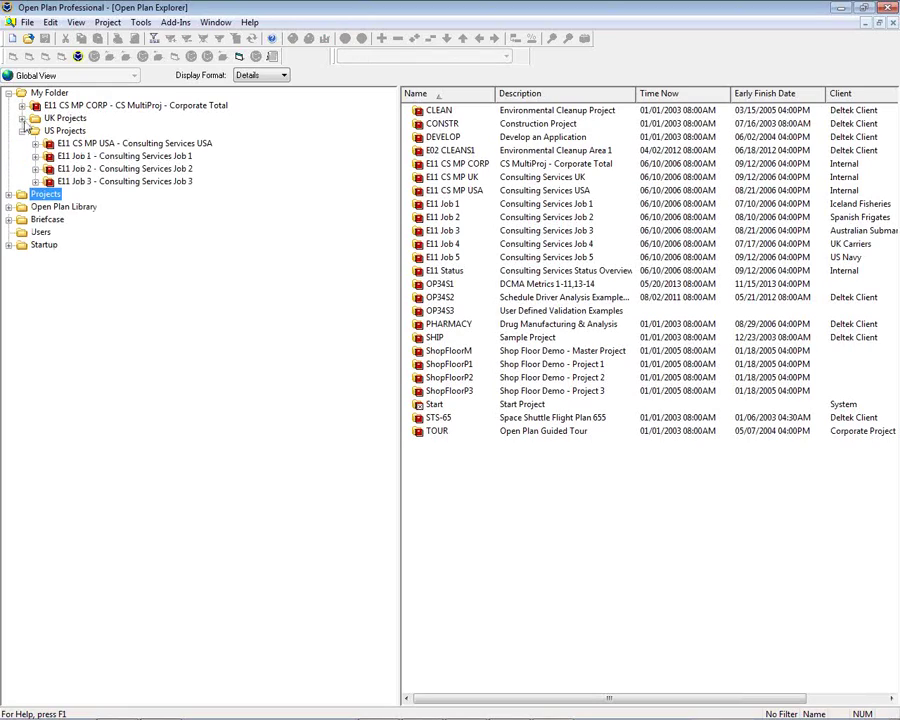
left_click(22, 118)
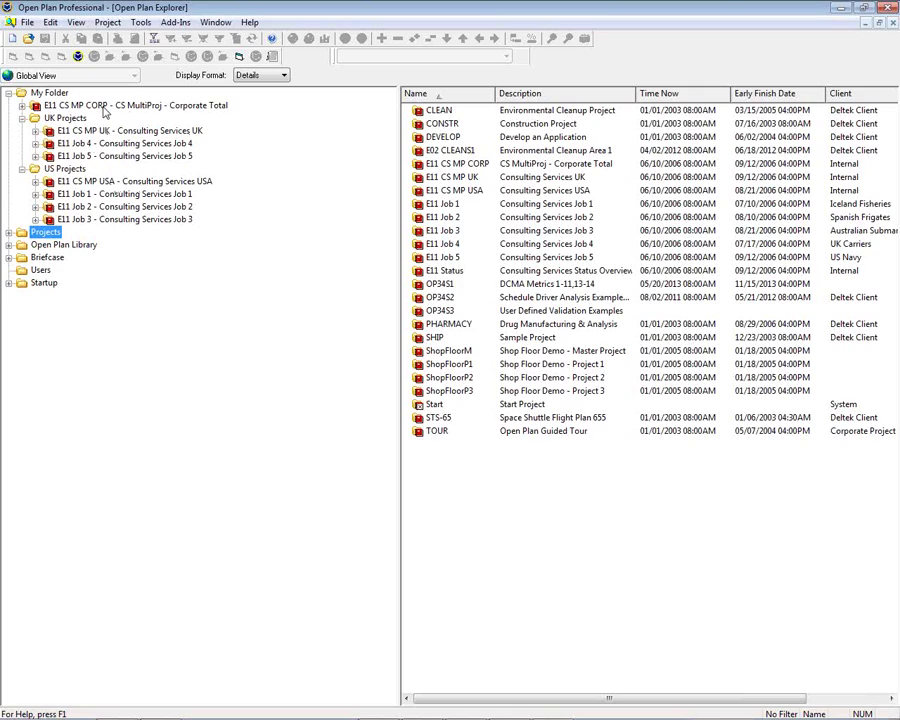
- Open the NE_P01 Barchart for Planning of E11 CS MP CORP with all external subprojects and review its activities
left_click(22, 105)
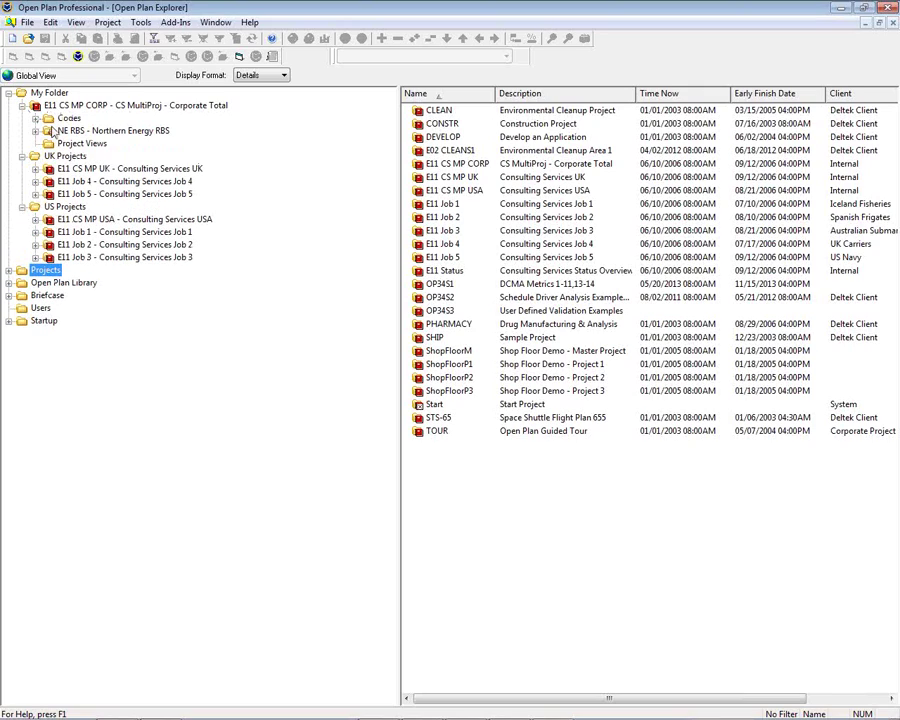
left_click(82, 143)
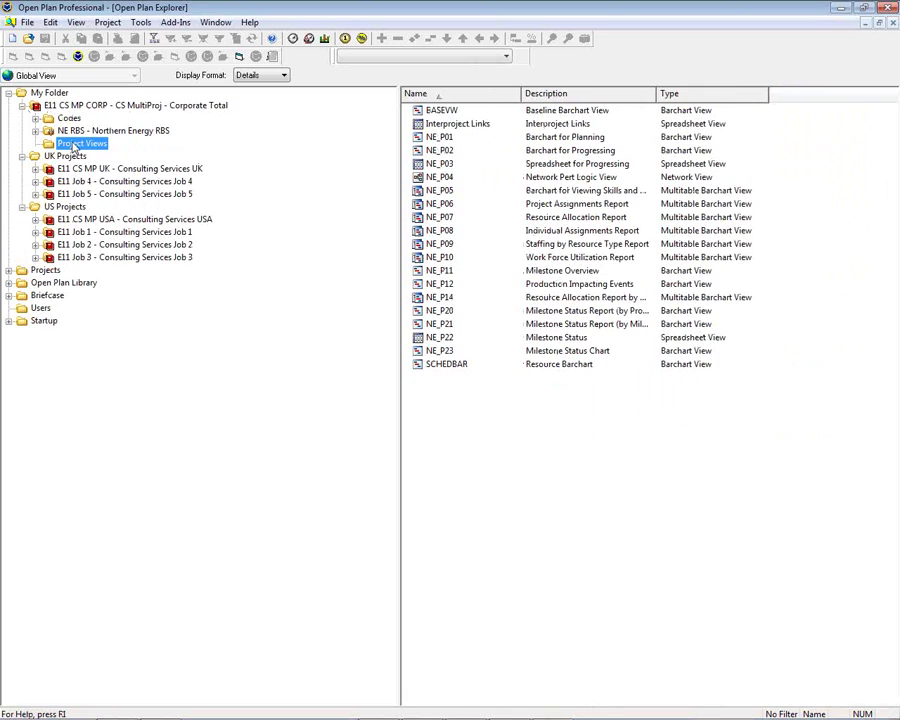
double_click(436, 139)
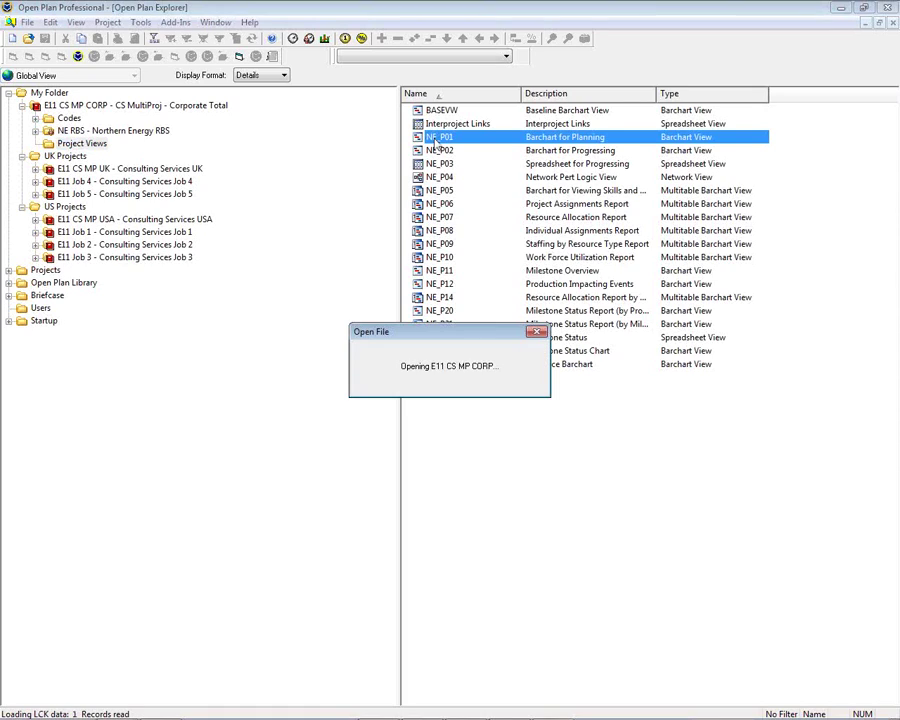
left_click_drag(397, 270, 382, 165)
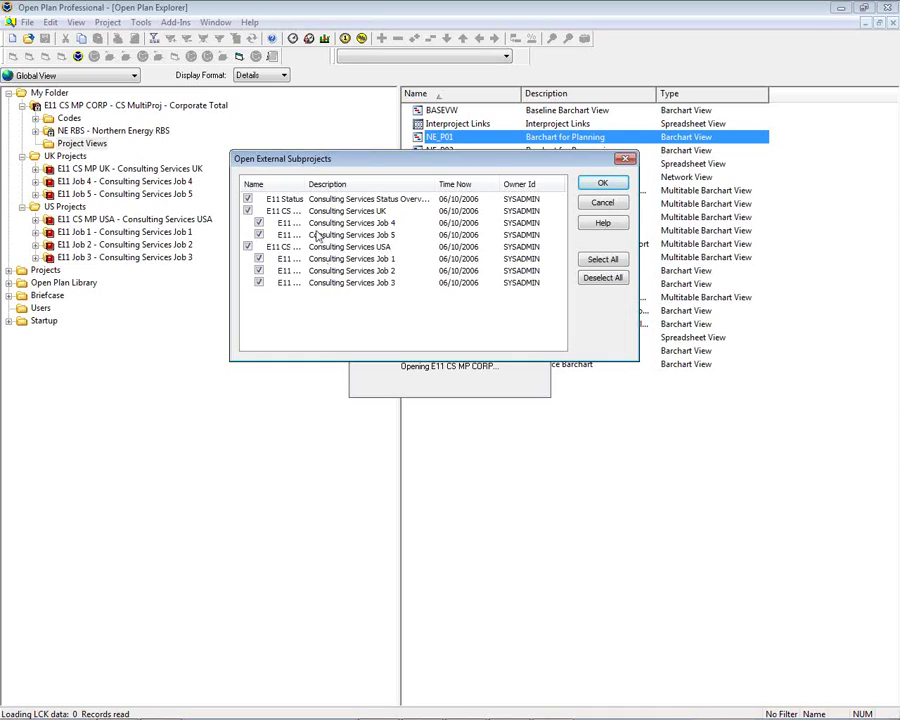
left_click(603, 185)
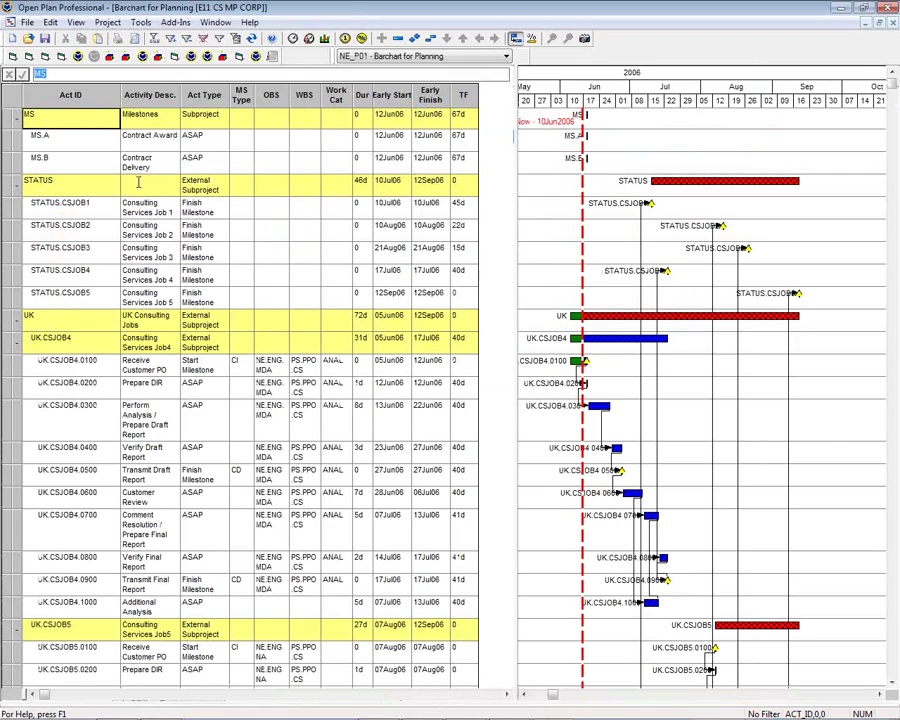
scroll(130, 170, "down", 5)
scroll(141, 188, "down", 10)
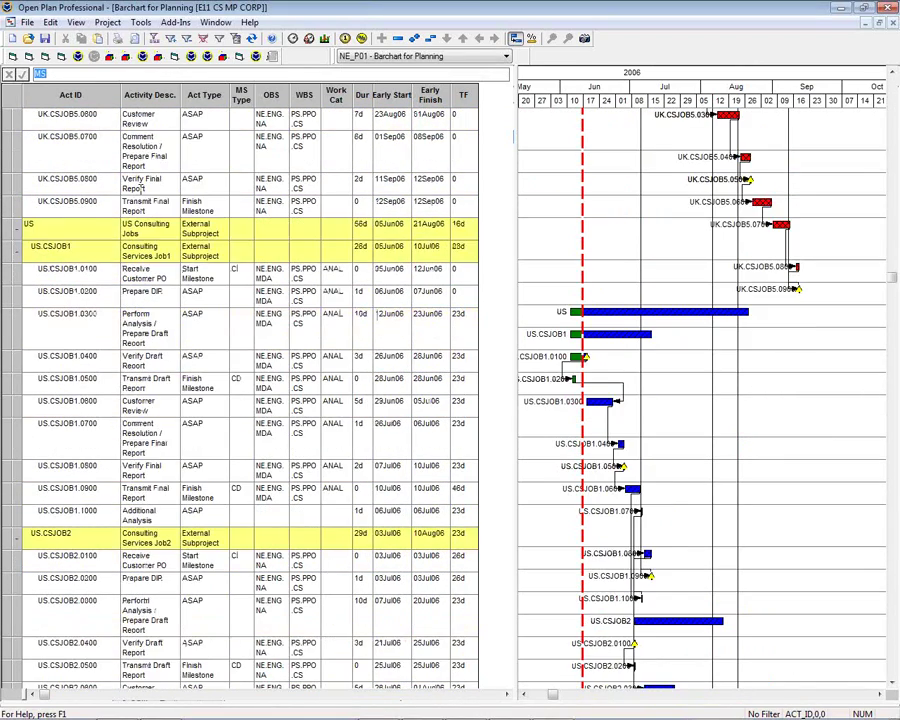
scroll(141, 188, "up", 15)
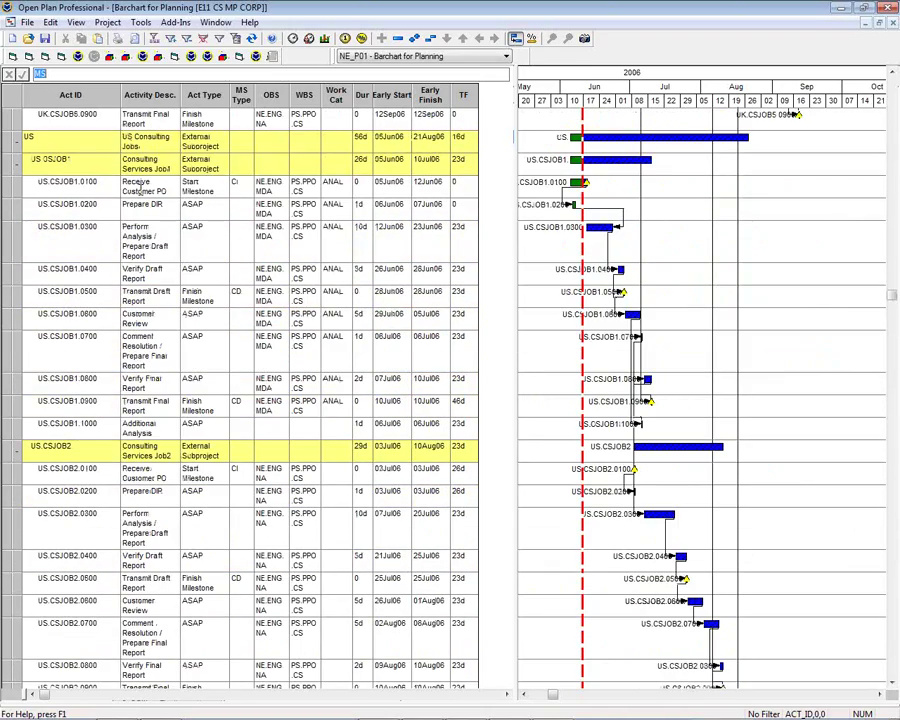
- Open the NE_P07 Resource Allocation Report and inspect individual resource assignments under C&I Engineering and Chemistry & Materials COE
left_click(506, 56)
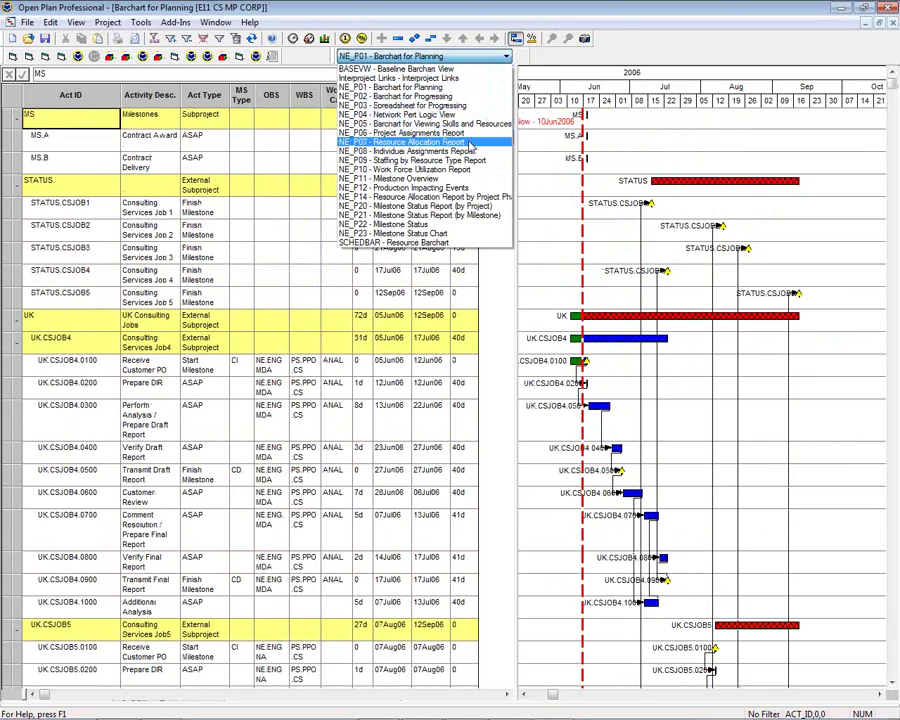
left_click(470, 142)
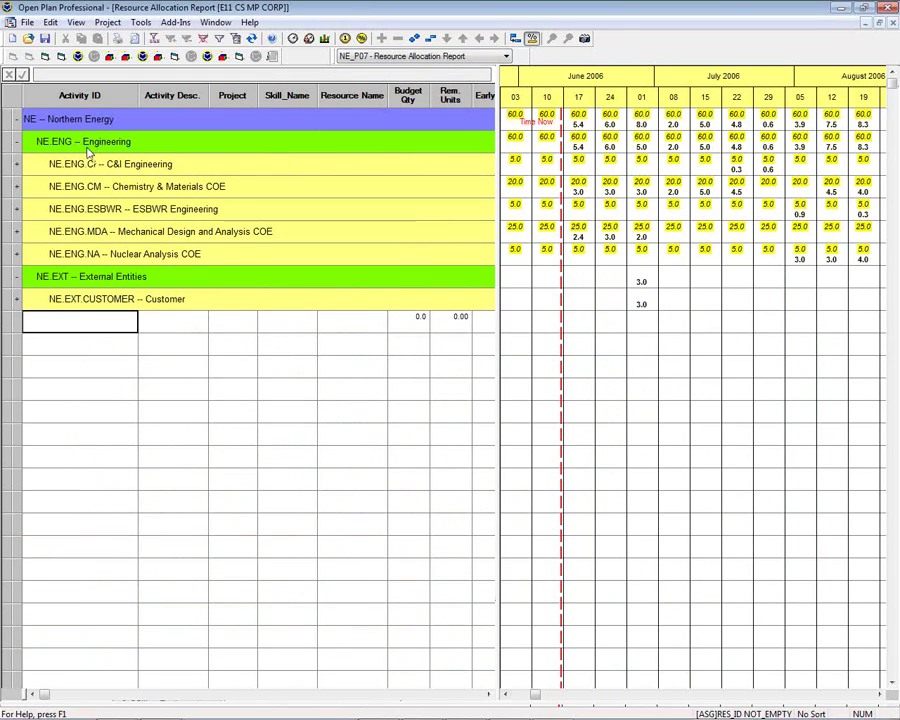
left_click(16, 164)
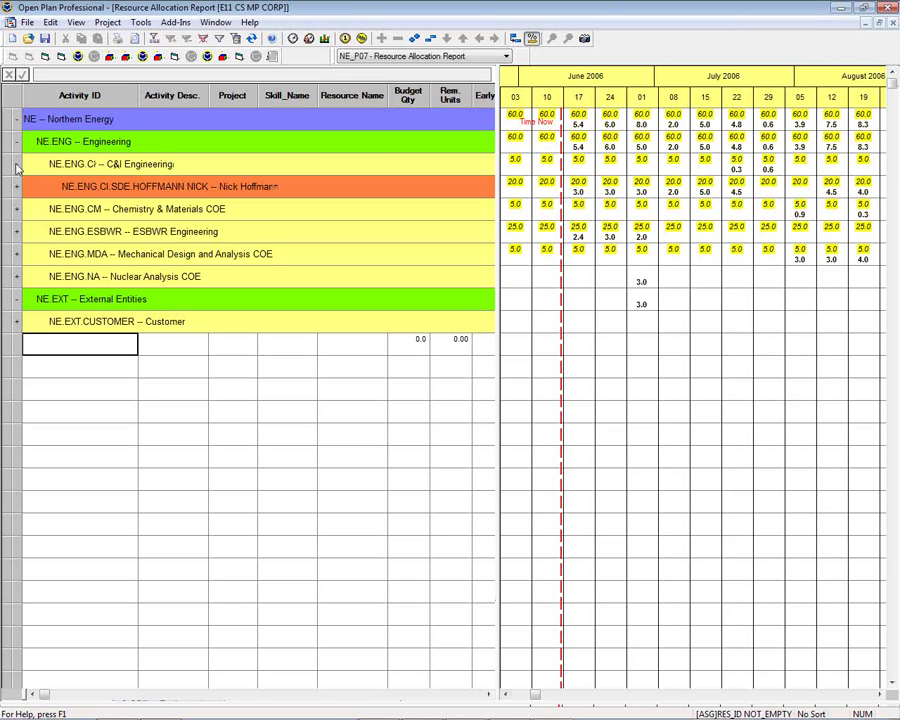
left_click(16, 186)
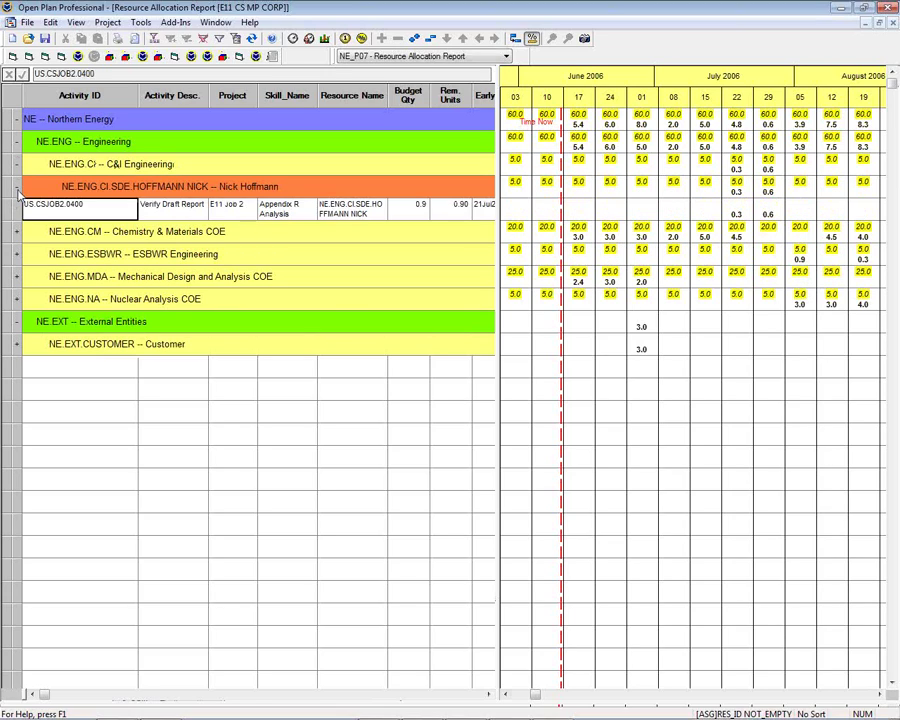
left_click(16, 231)
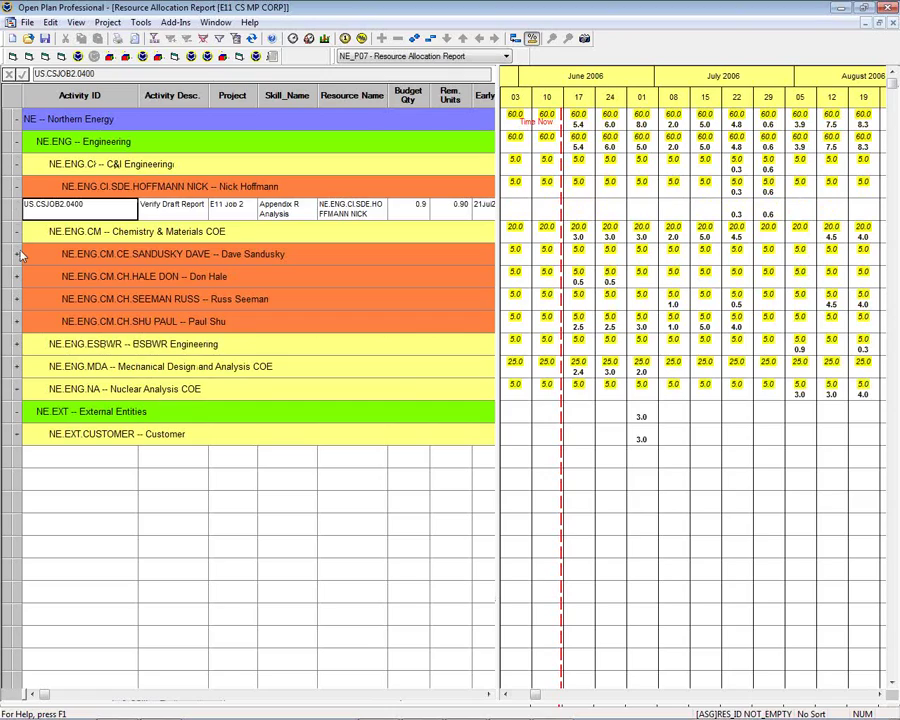
left_click(16, 254)
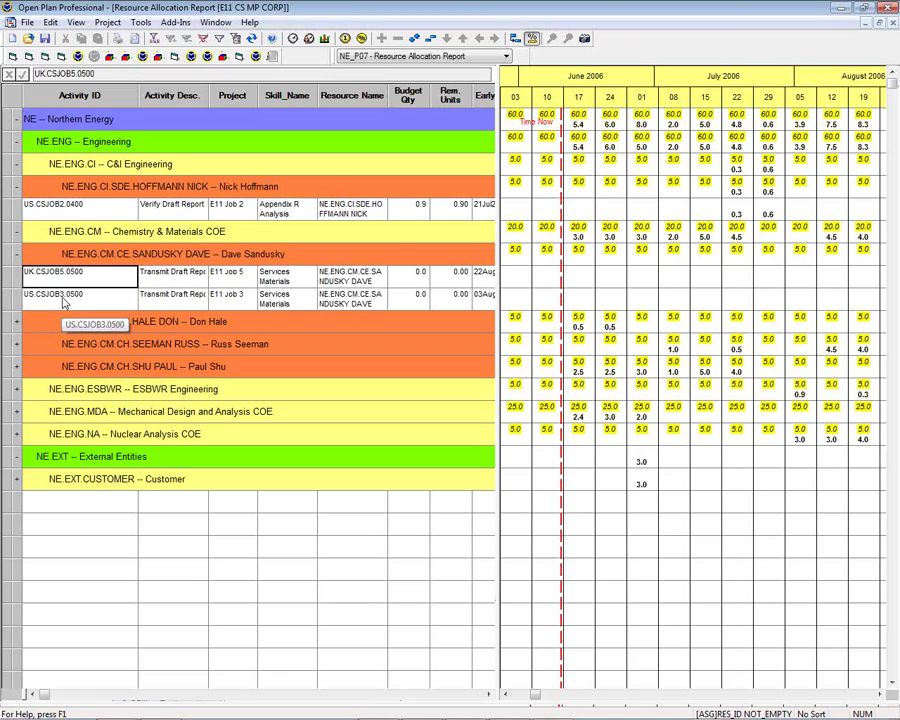
left_click(16, 321)
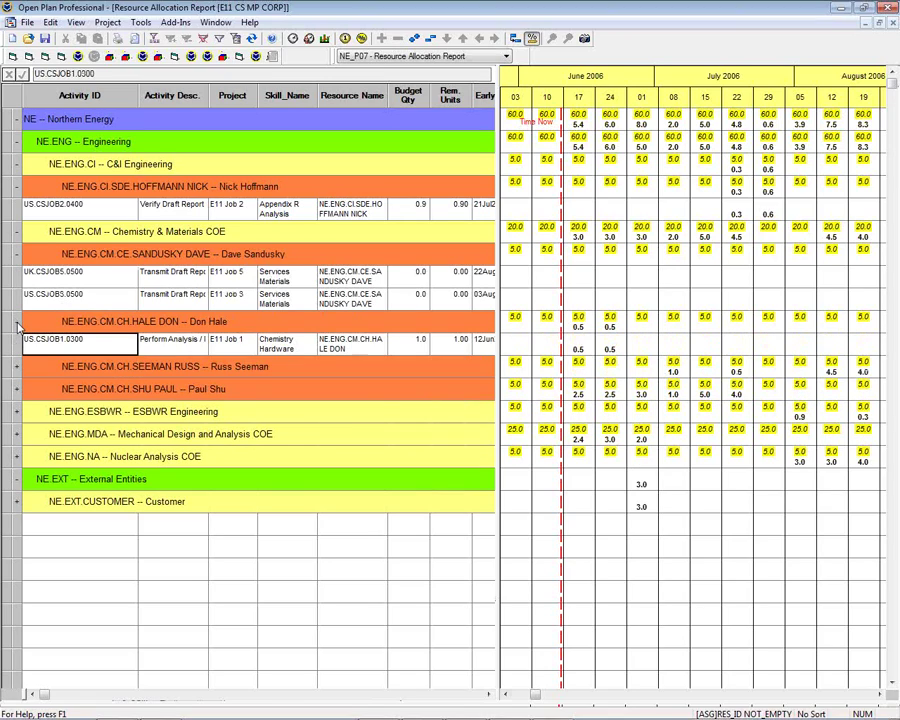
left_click(16, 367)
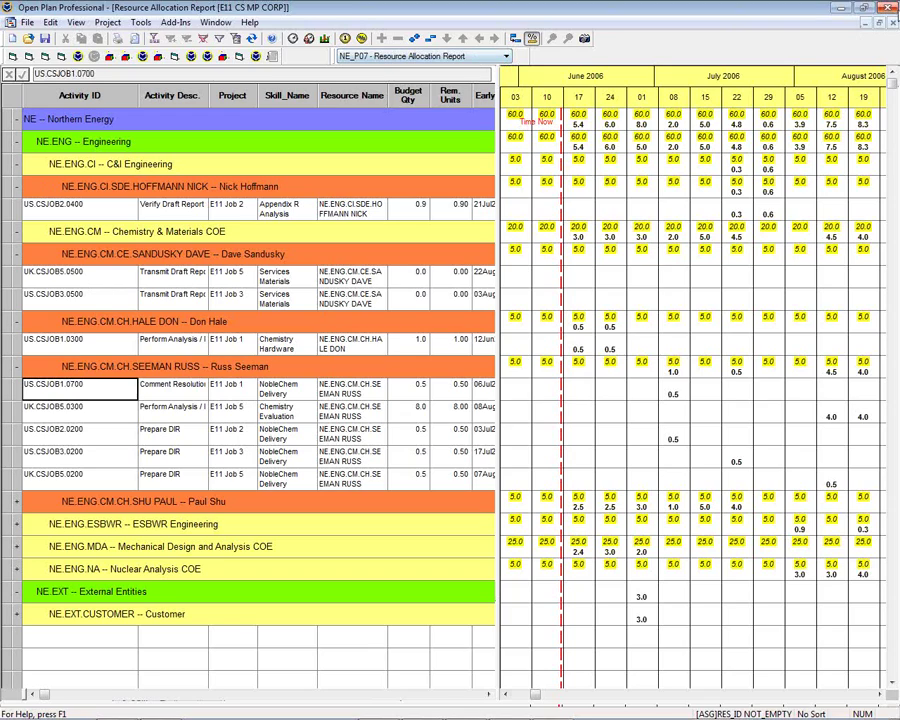
- Close the resource report and planning barchart, and open the BARVW Activity Barchart View of the SHIP sample project
left_click(893, 27)
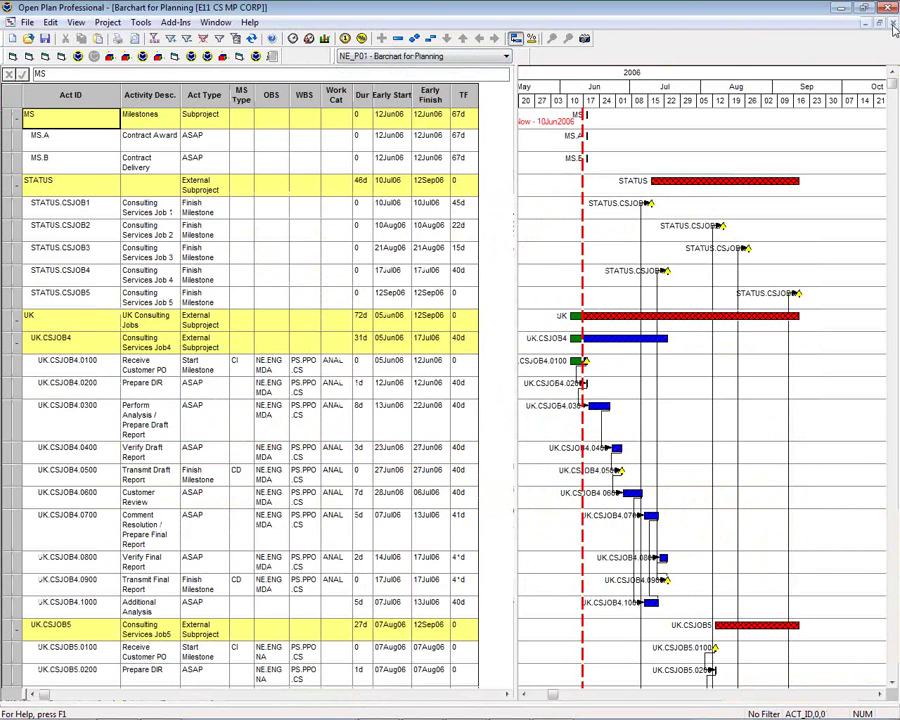
left_click(893, 27)
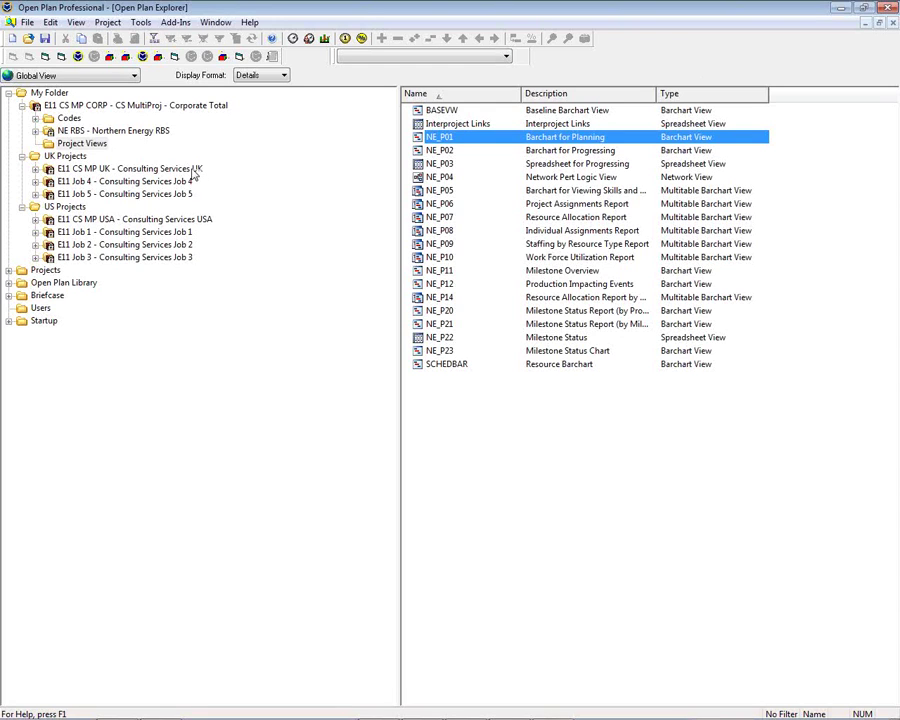
left_click(8, 270)
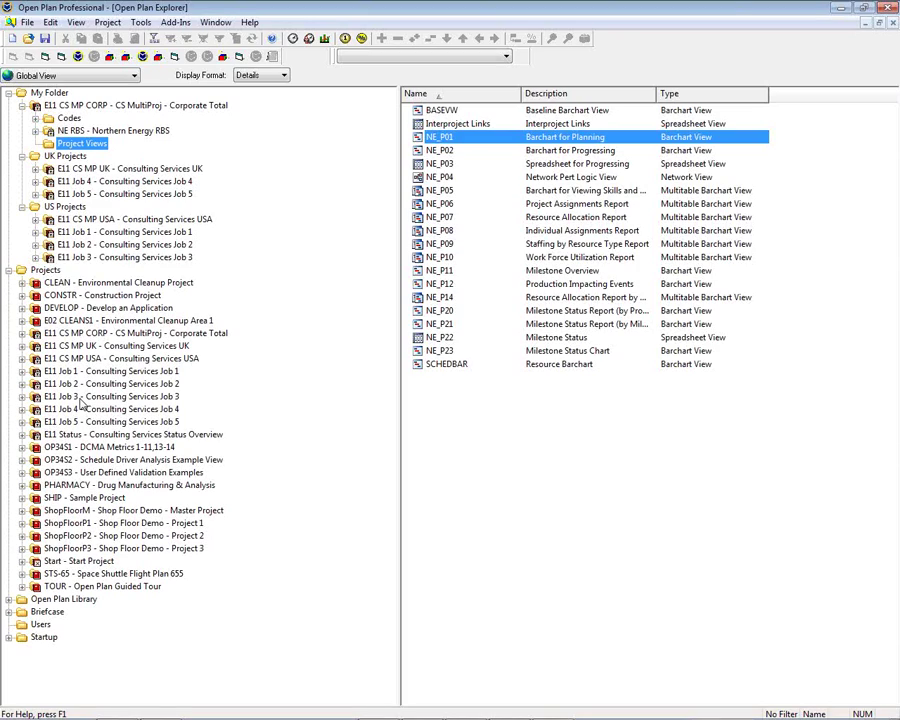
left_click(22, 497)
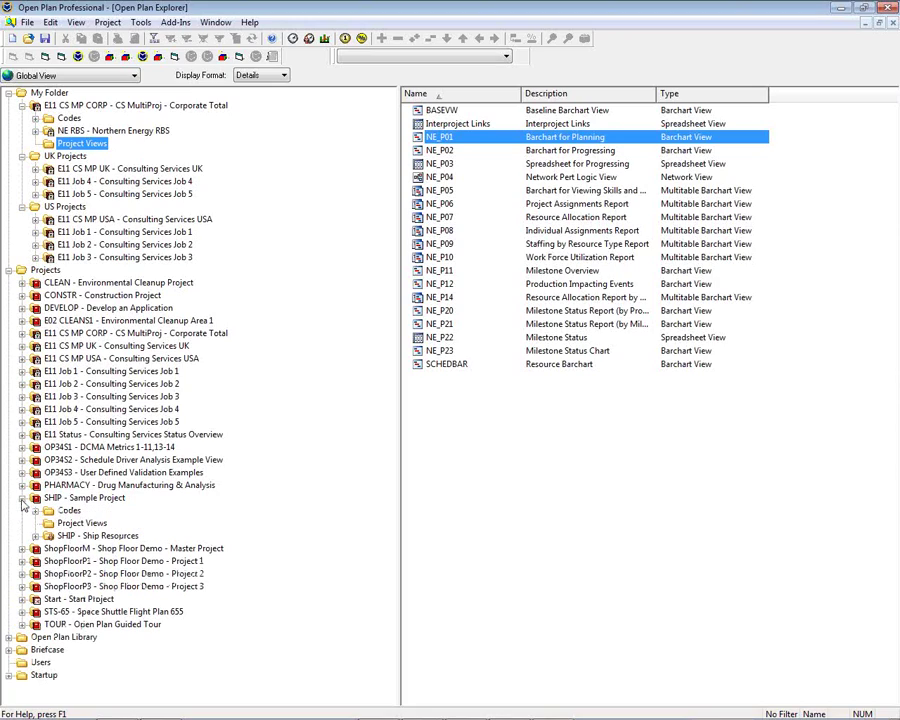
left_click(81, 523)
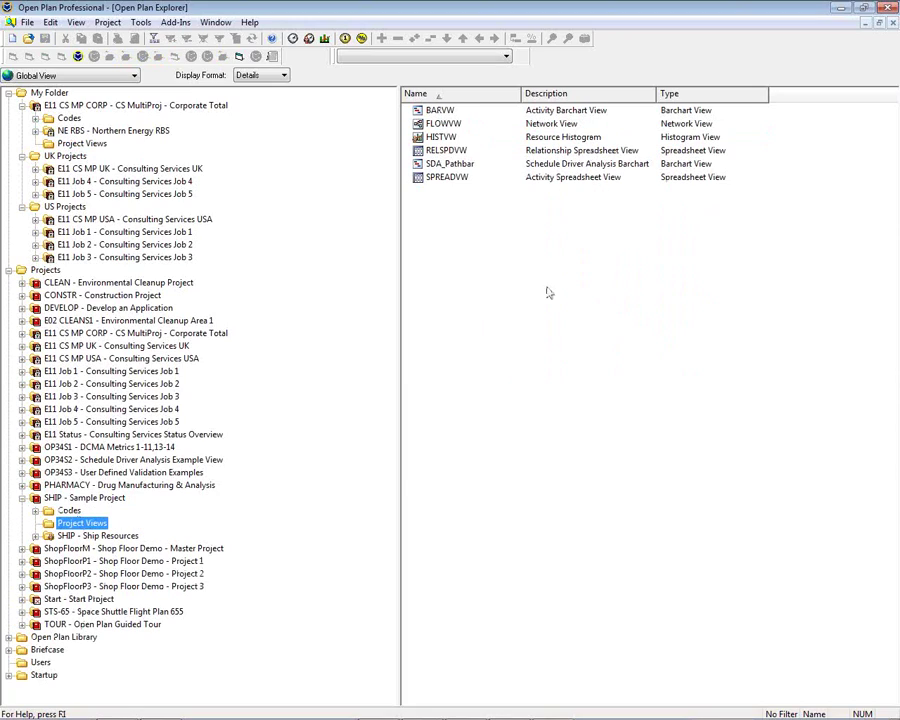
double_click(439, 111)
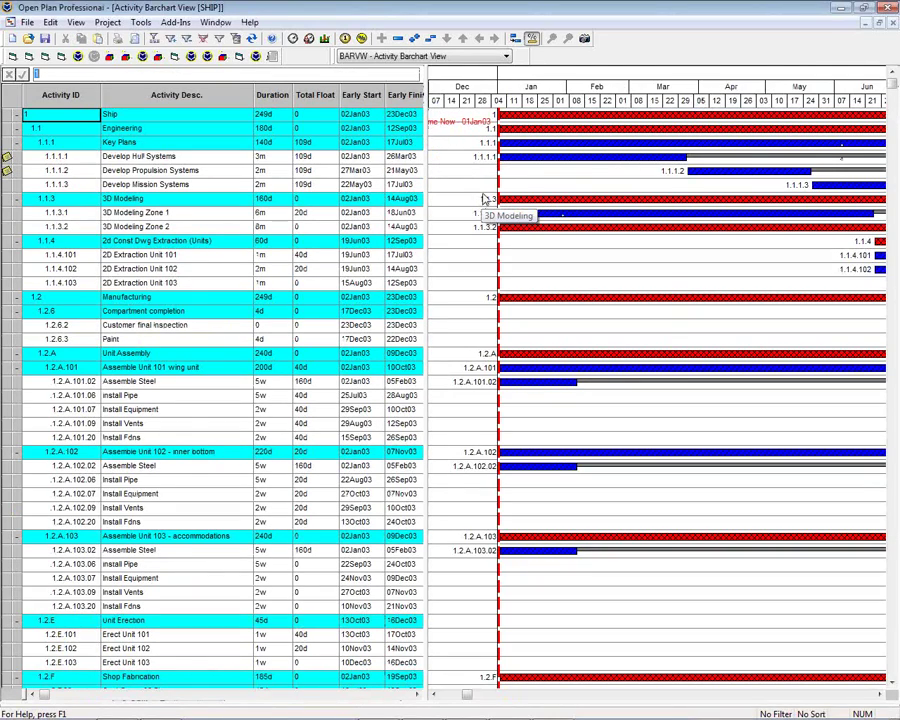
- Switch the SHIP project to the FLOWVW Network View and select the Customer final inspection activity 1.2.6.2
left_click(506, 57)
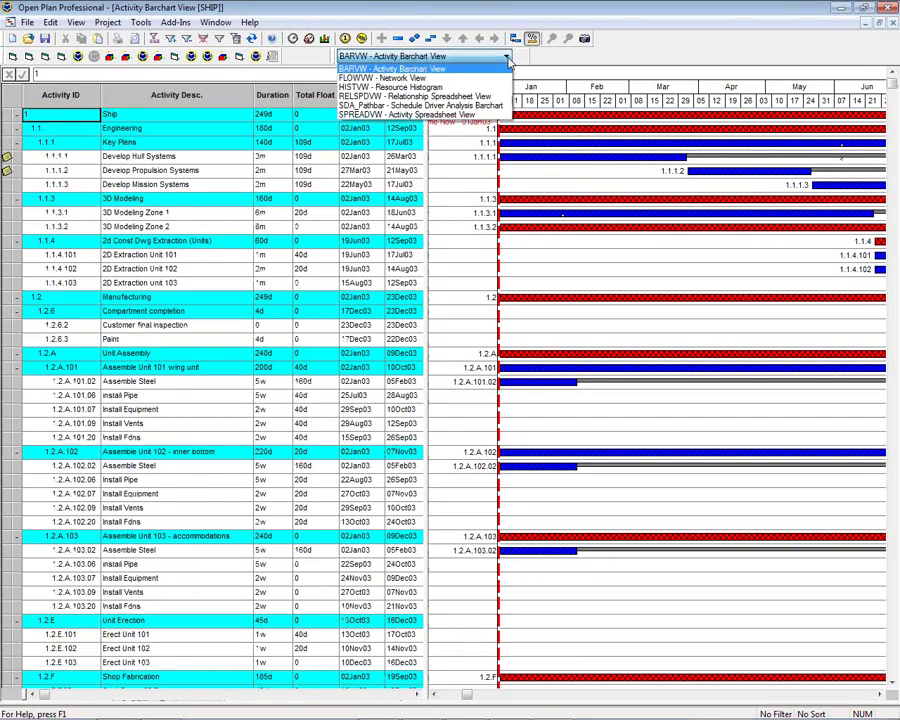
left_click(470, 78)
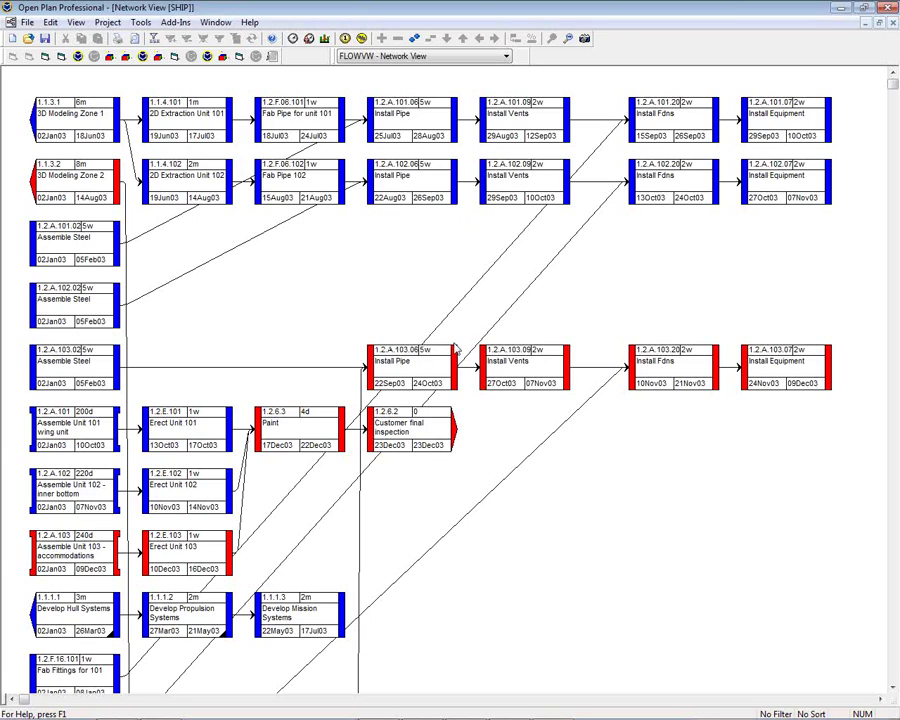
left_click(428, 428)
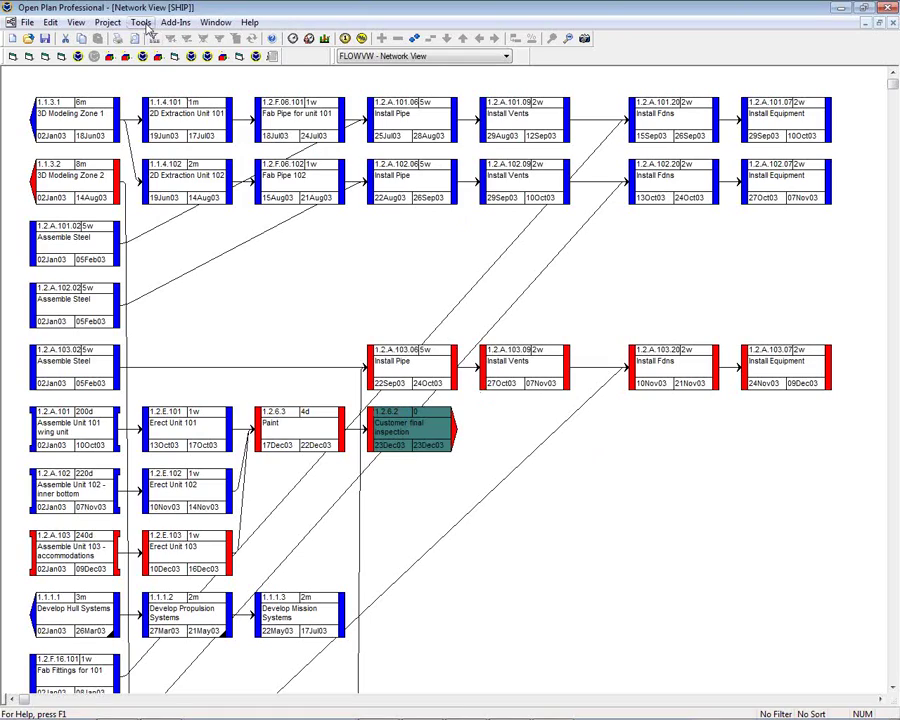
- Run a Schedule Driver Analysis on target activity 1.2.6.2 with 3 paths to analyze, and close the analysis dialog
left_click(107, 22)
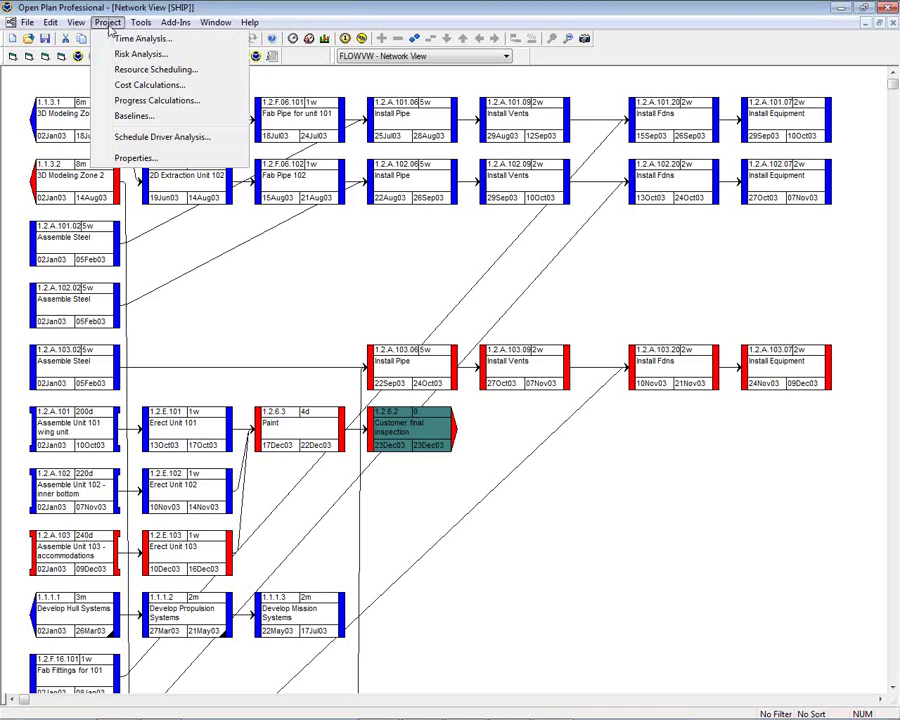
left_click(139, 144)
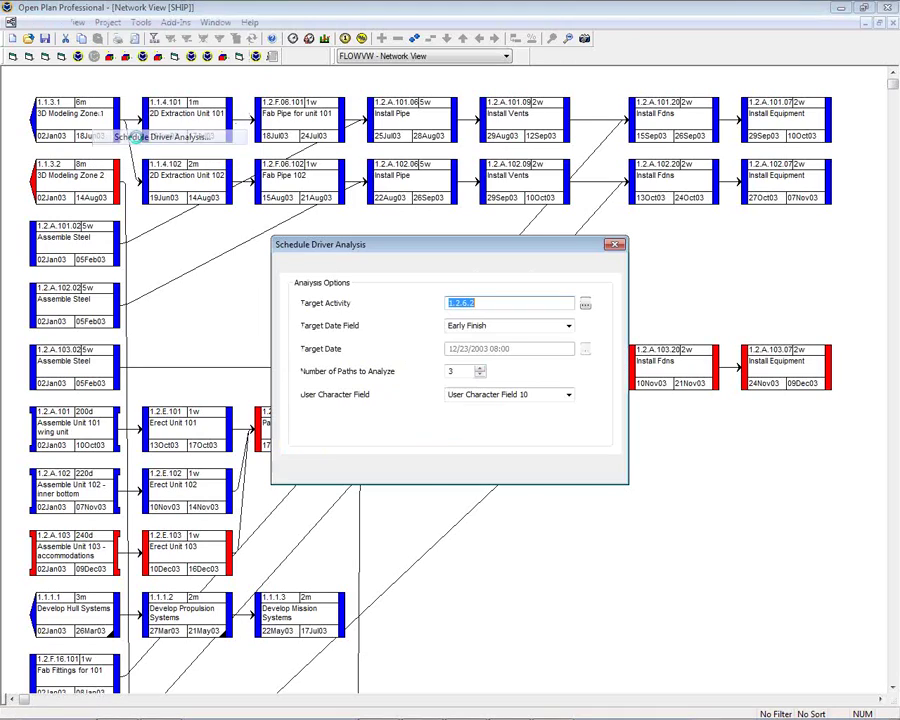
left_click_drag(484, 251, 506, 188)
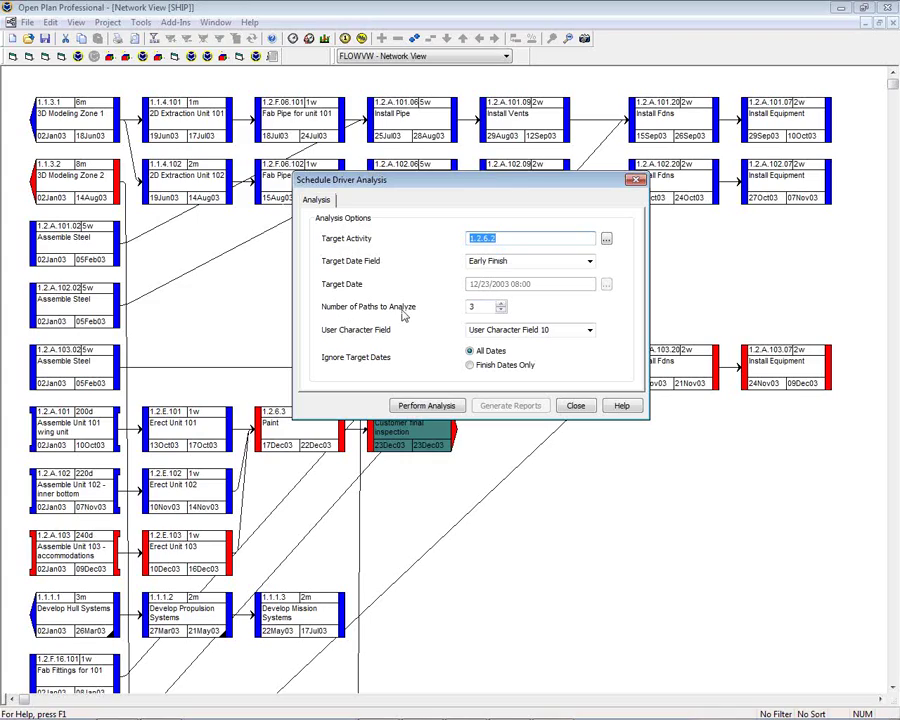
left_click(501, 305)
left_click(501, 305)
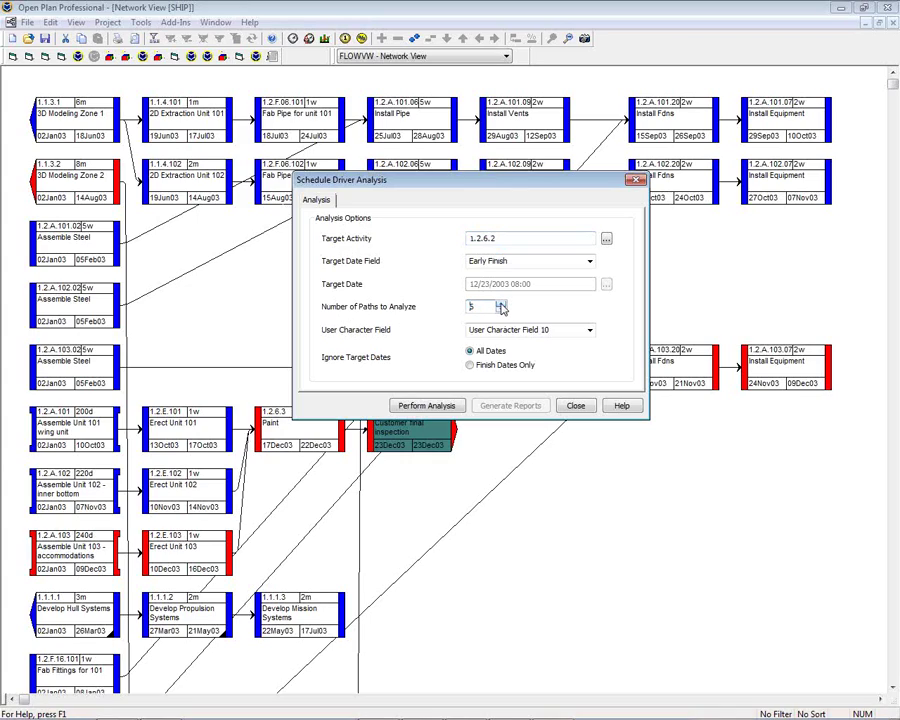
left_click(501, 304)
type("2")
key("Up")
left_click(430, 406)
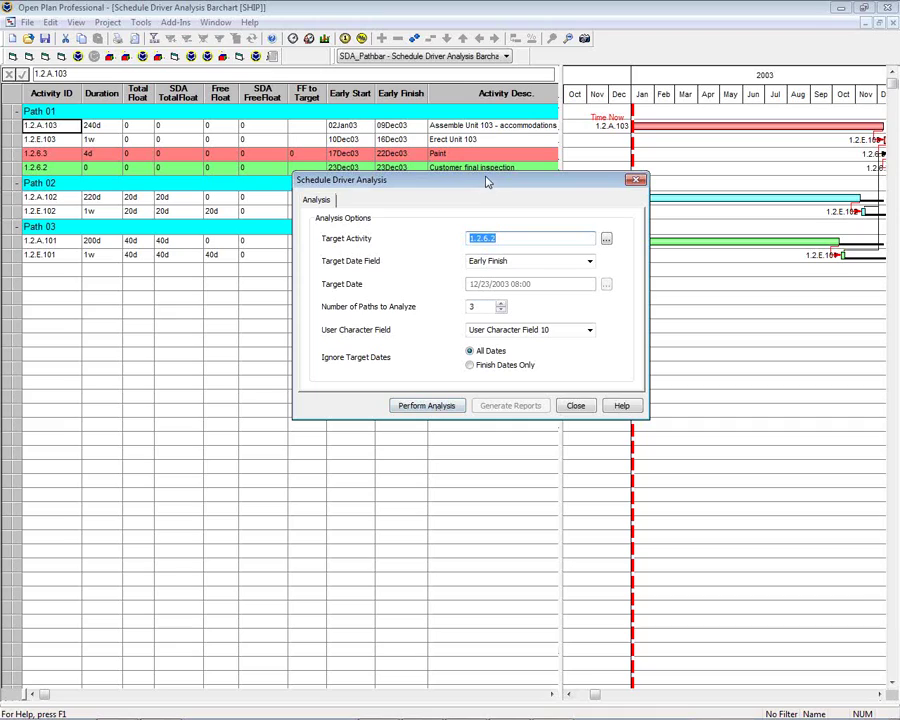
left_click_drag(487, 181, 482, 251)
left_click(566, 472)
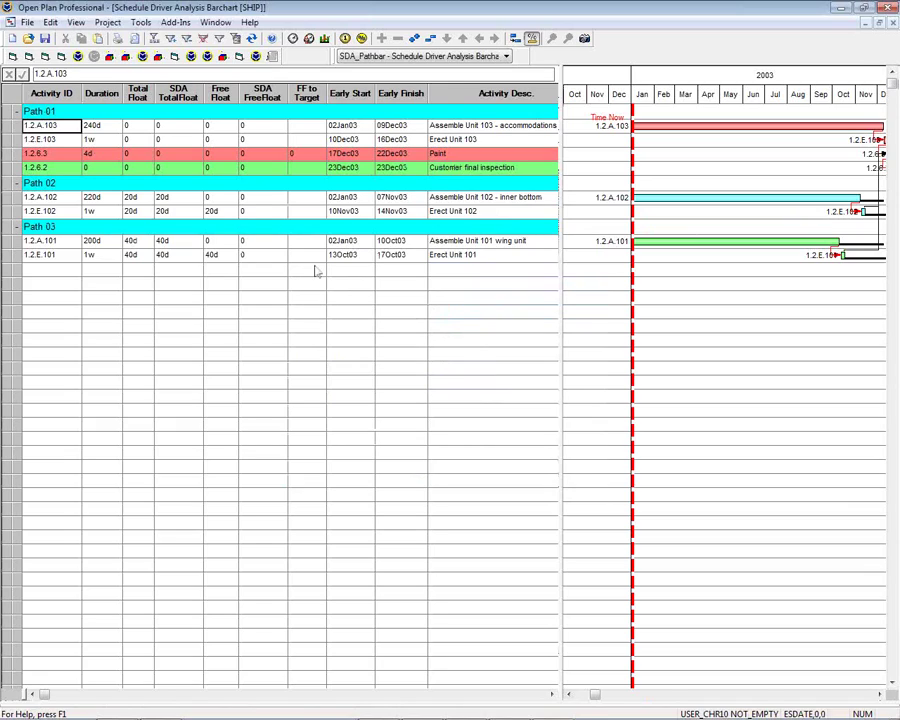
- Widen the bar area of the Schedule Driver Analysis Barchart, and return to the FLOWVW Network View for an overview of the whole network
mouse_move(882, 700)
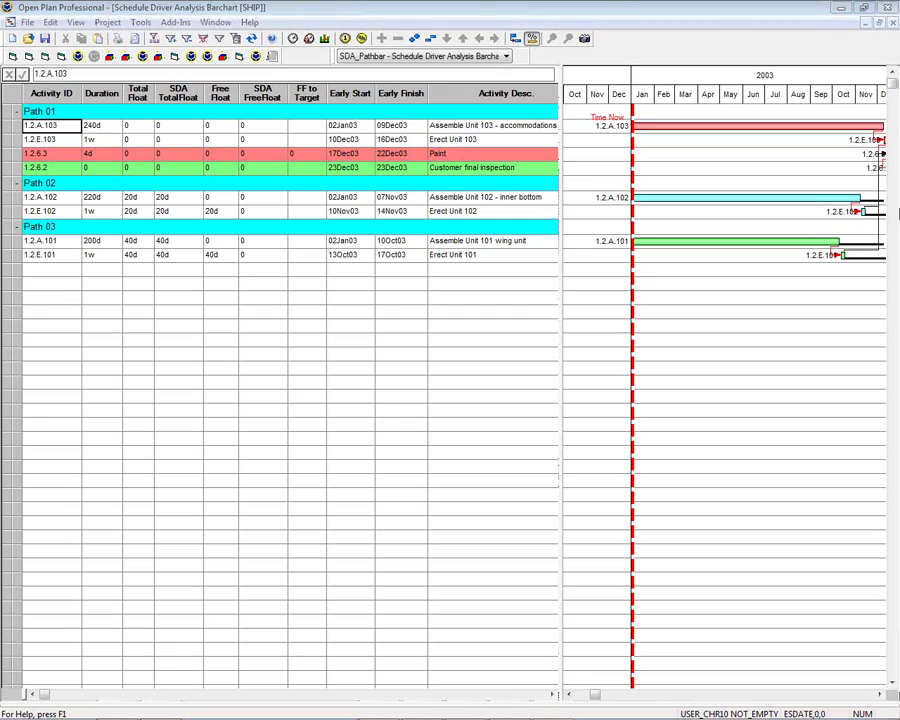
left_click_drag(558, 115, 464, 115)
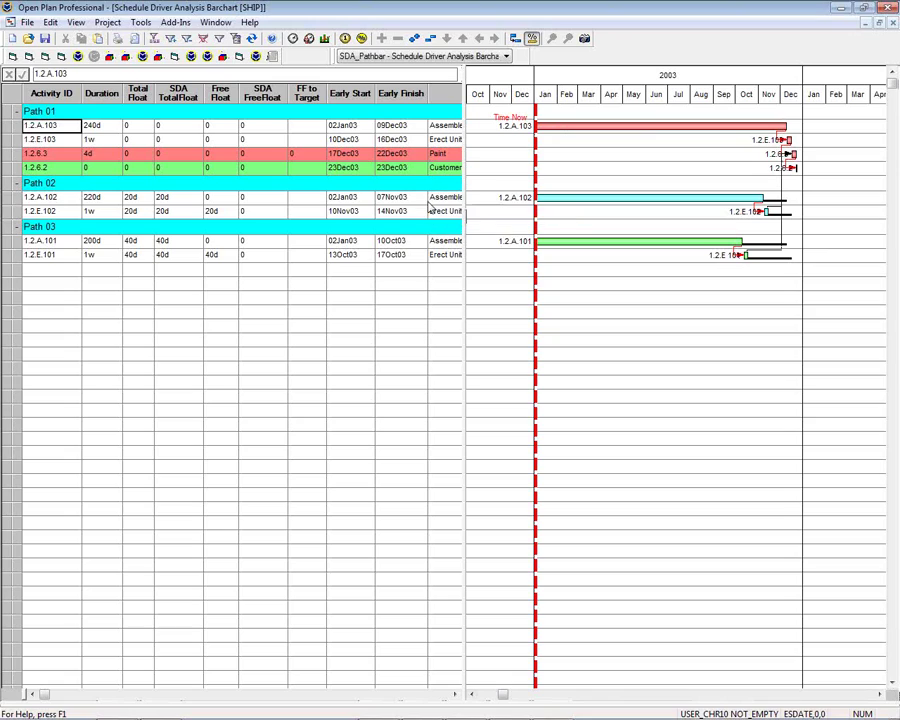
left_click(506, 56)
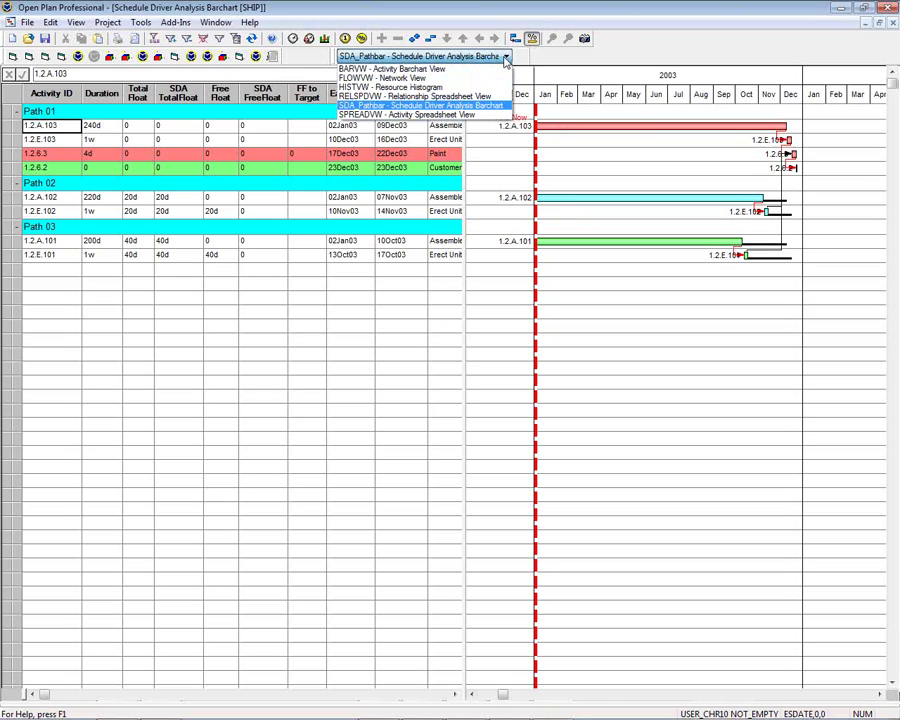
left_click(470, 78)
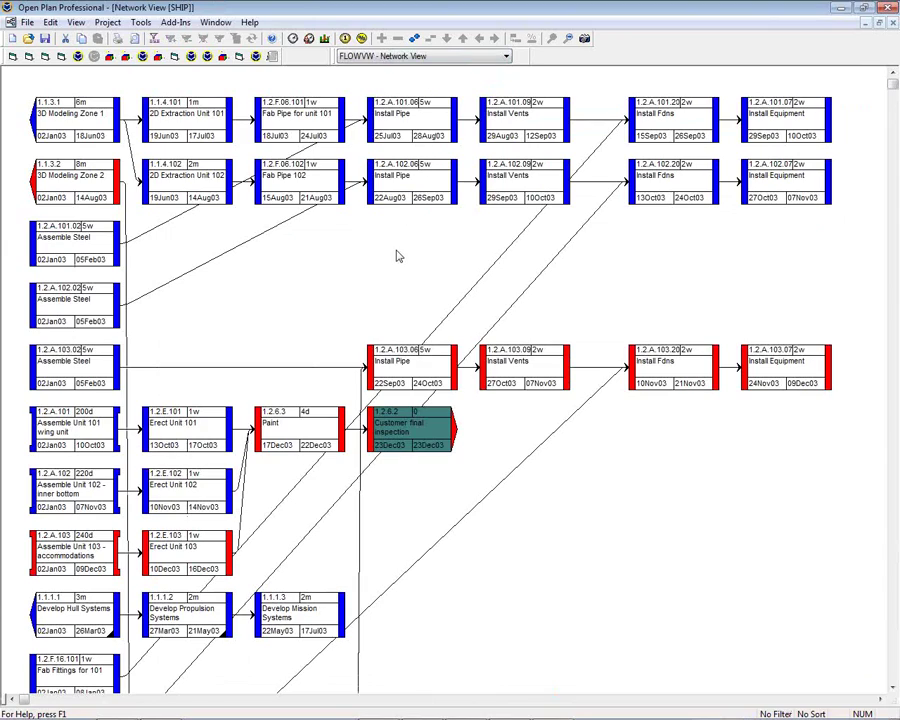
left_click(567, 39)
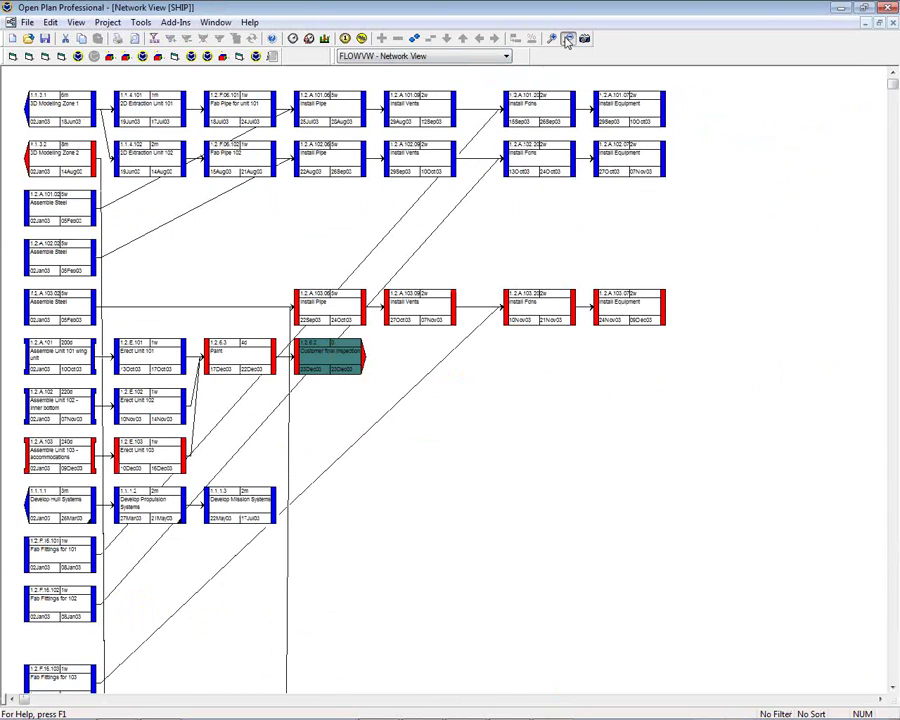
left_click(567, 39)
left_click(567, 39)
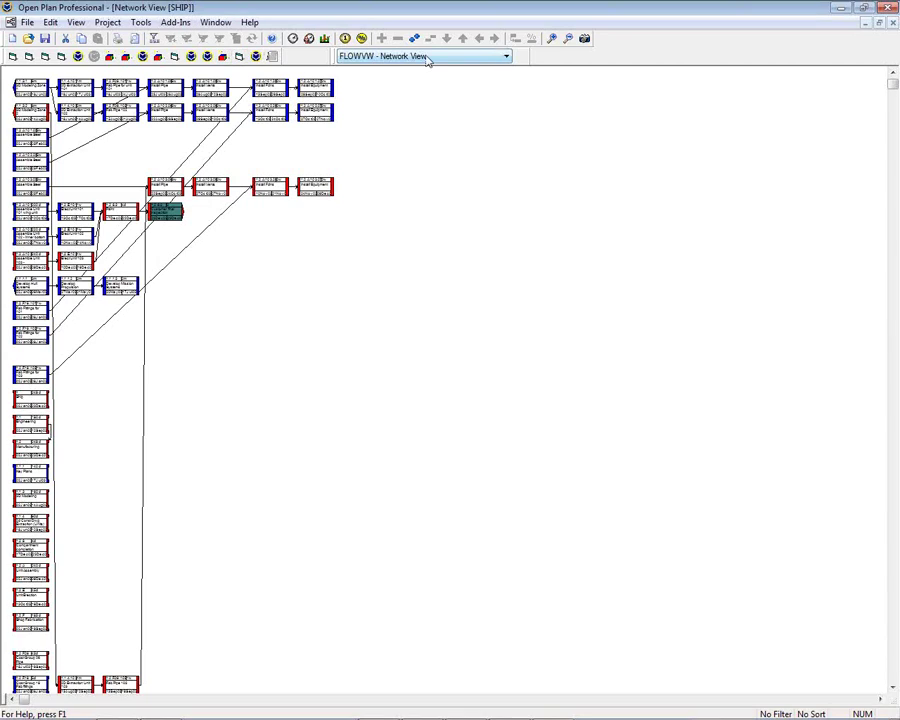
- Switch to the SHIP Activity Barchart View and open the Parts Database add-in
left_click(215, 23)
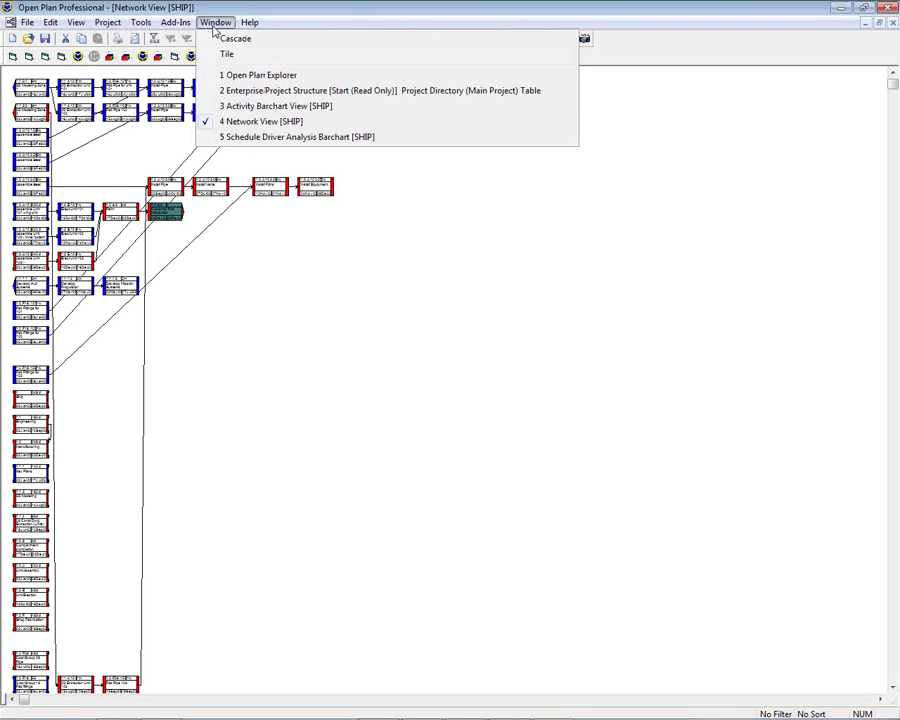
left_click(240, 107)
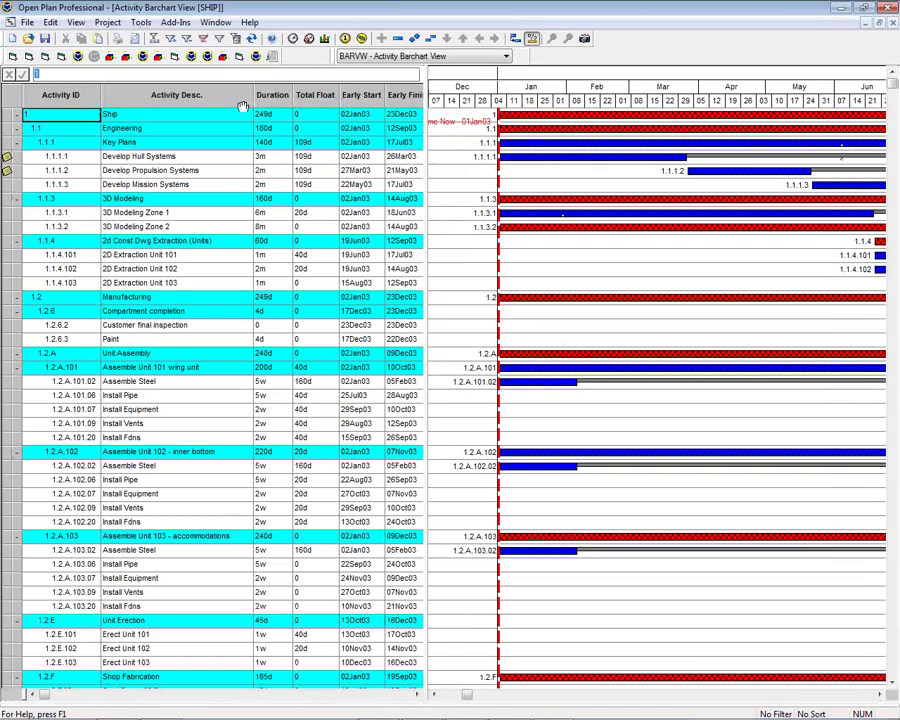
left_click(179, 23)
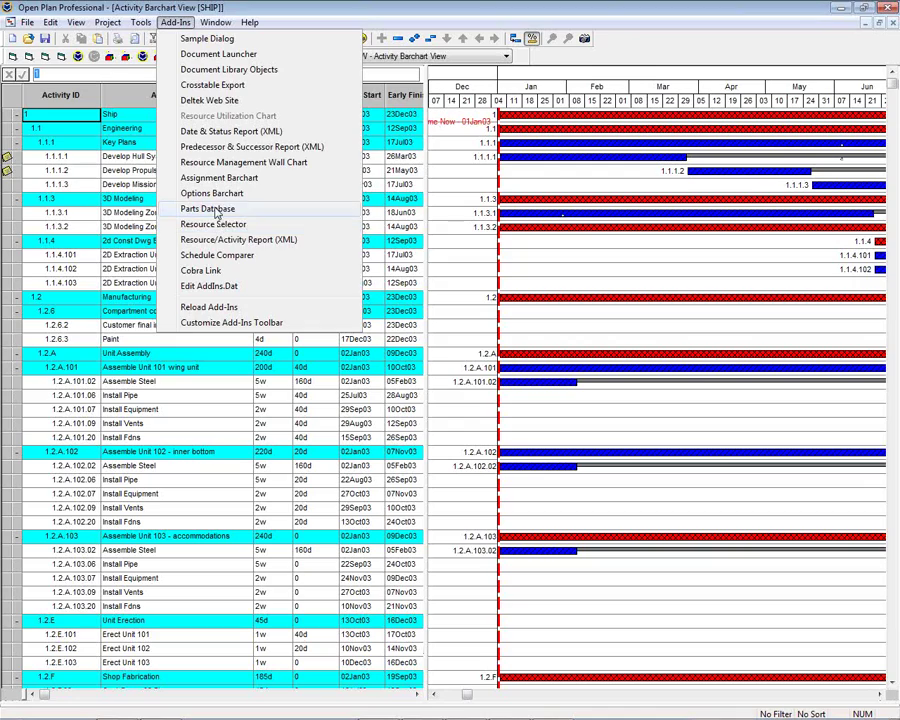
left_click(212, 208)
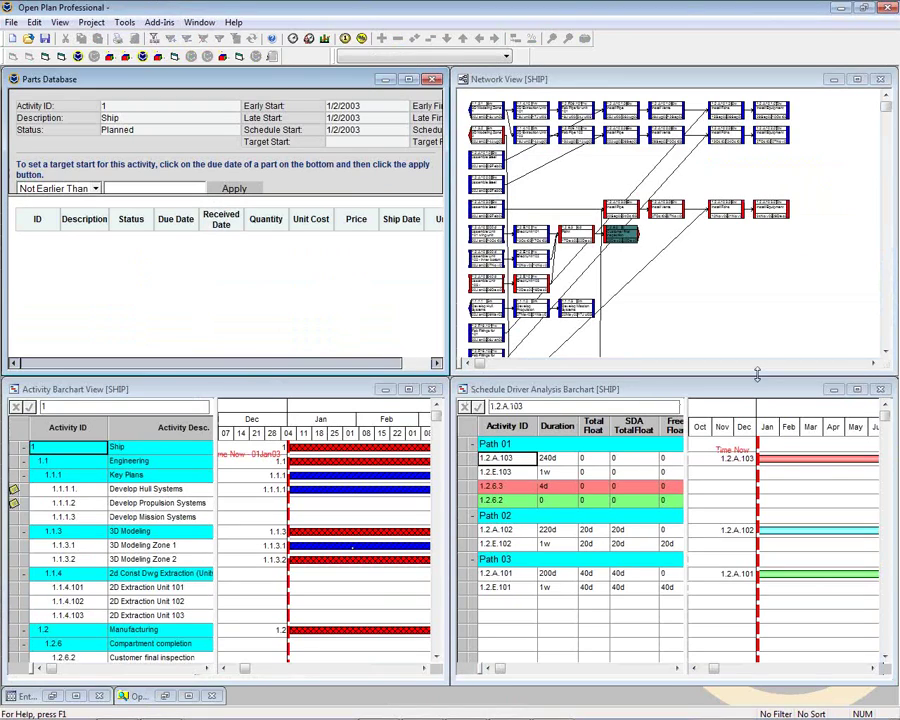
- Minimize the Schedule Driver Analysis and Network View windows, and widen the Parts Database and Activity Barchart windows to full width
left_click(836, 391)
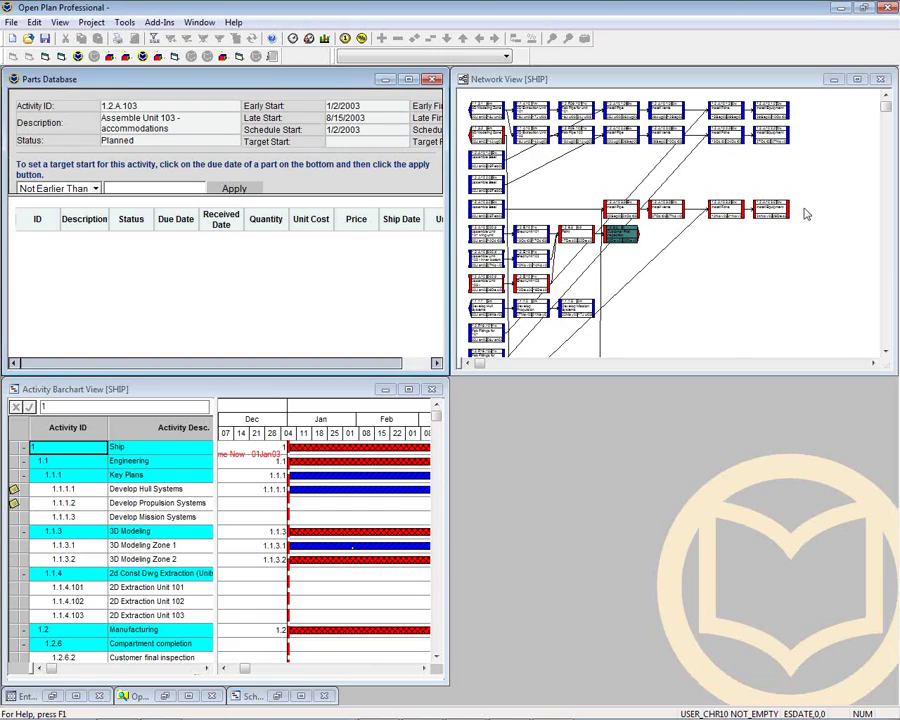
left_click(836, 80)
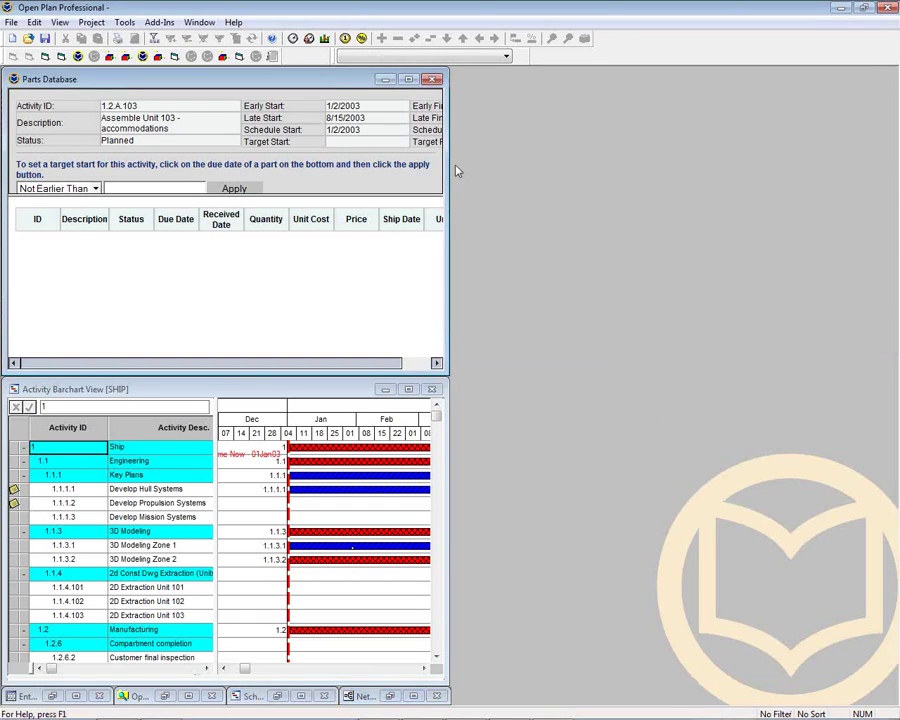
left_click_drag(446, 172, 888, 172)
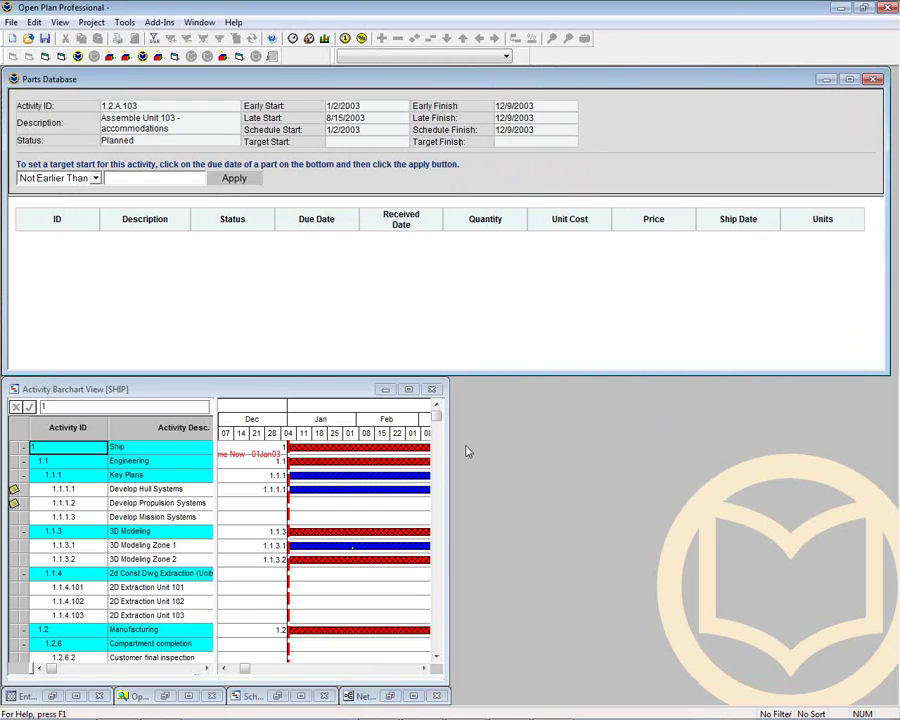
left_click_drag(448, 466, 893, 467)
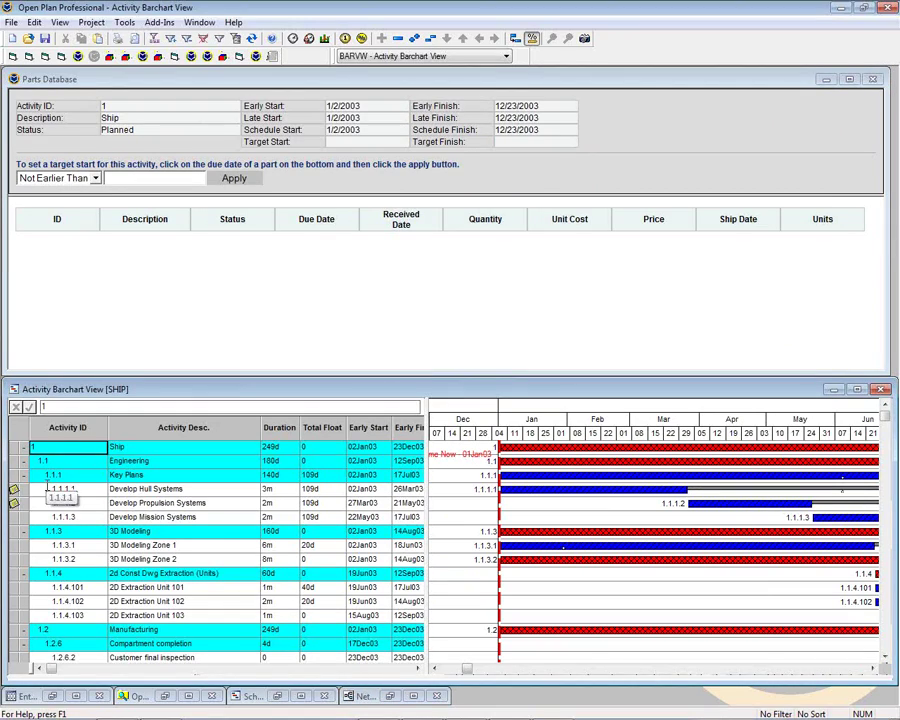
- Inspect the parts linked to activities 1.1.1.1 Develop Hull Systems and 1.1.1.2 Develop Propulsion Systems
left_click(46, 461)
left_click(57, 476)
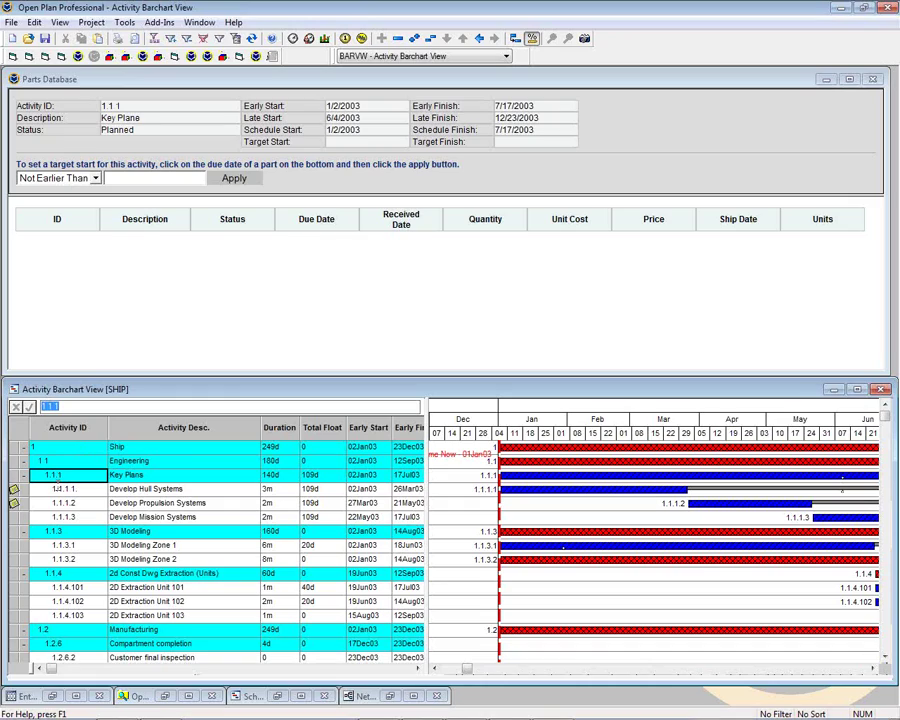
left_click(60, 489)
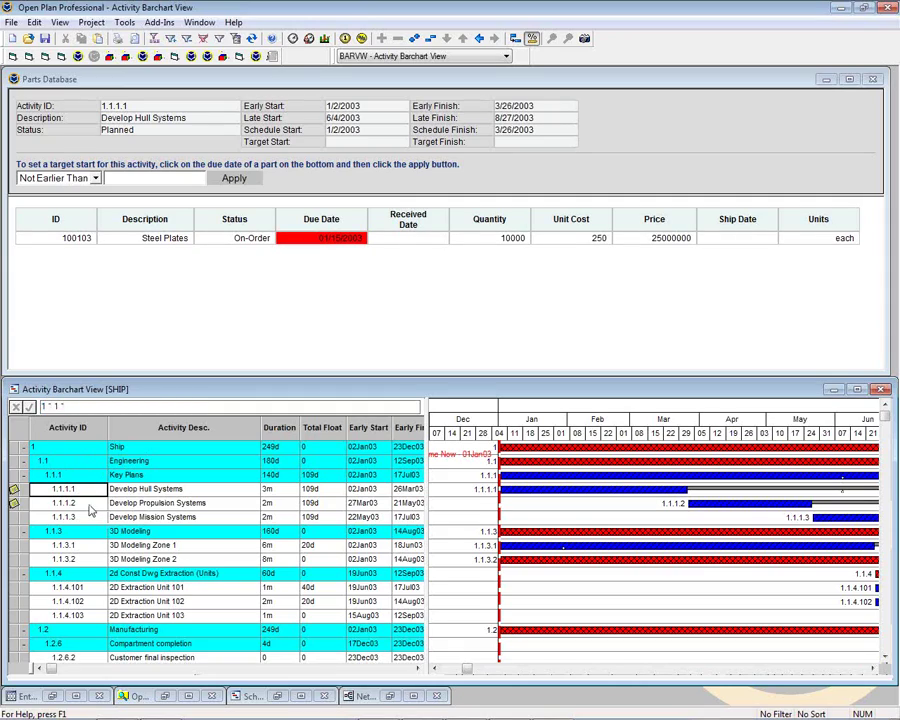
left_click(92, 503)
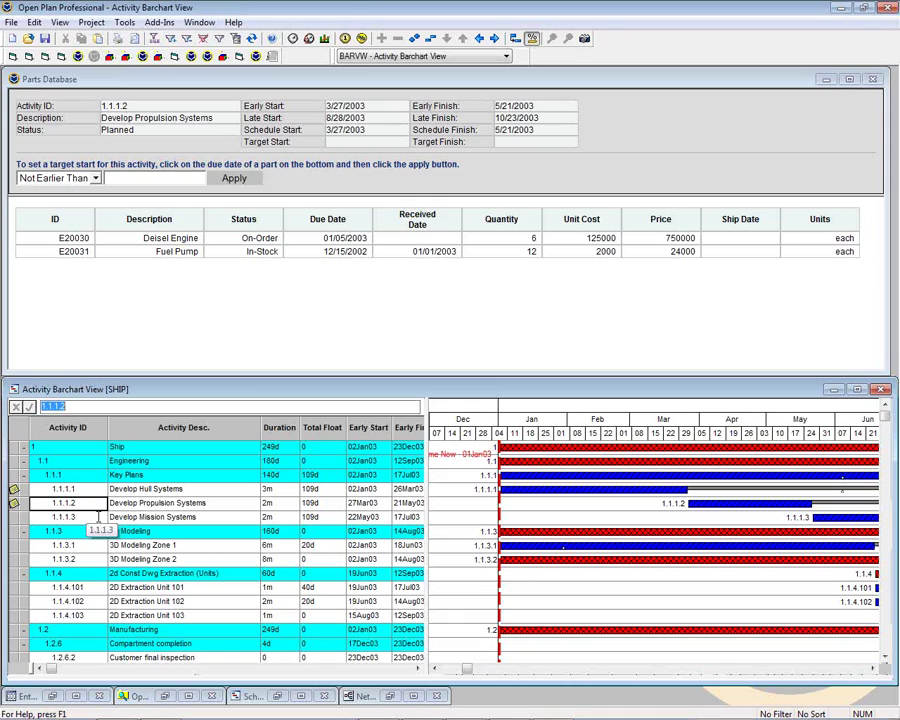
- Open the Resource Management Wall Chart add-in for SHIP, minimize the barchart and parts windows, and enlarge the chart to show more resources
left_click(160, 22)
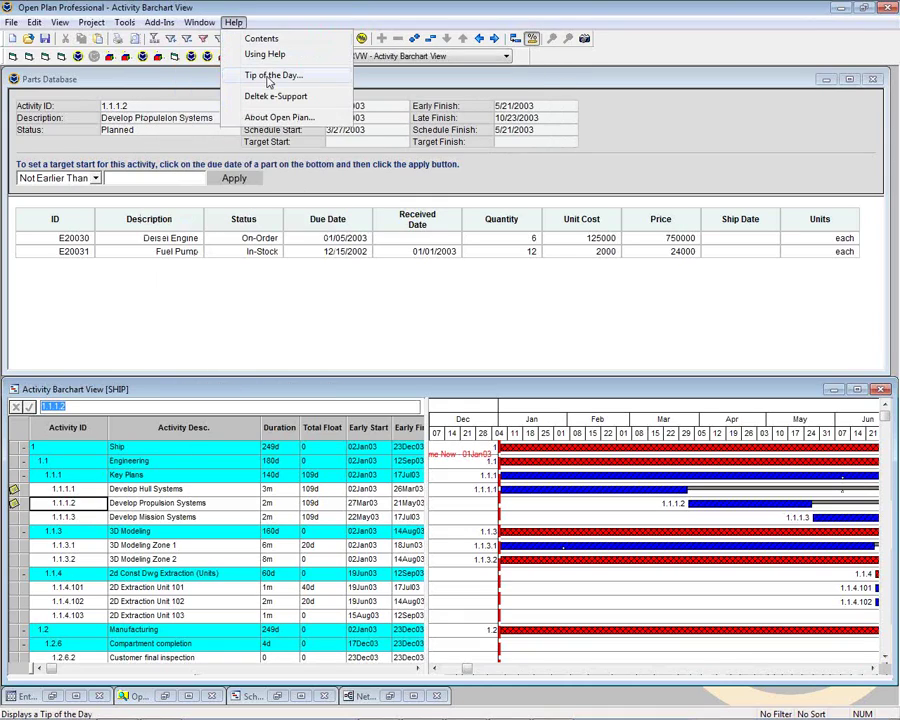
mouse_move(184, 29)
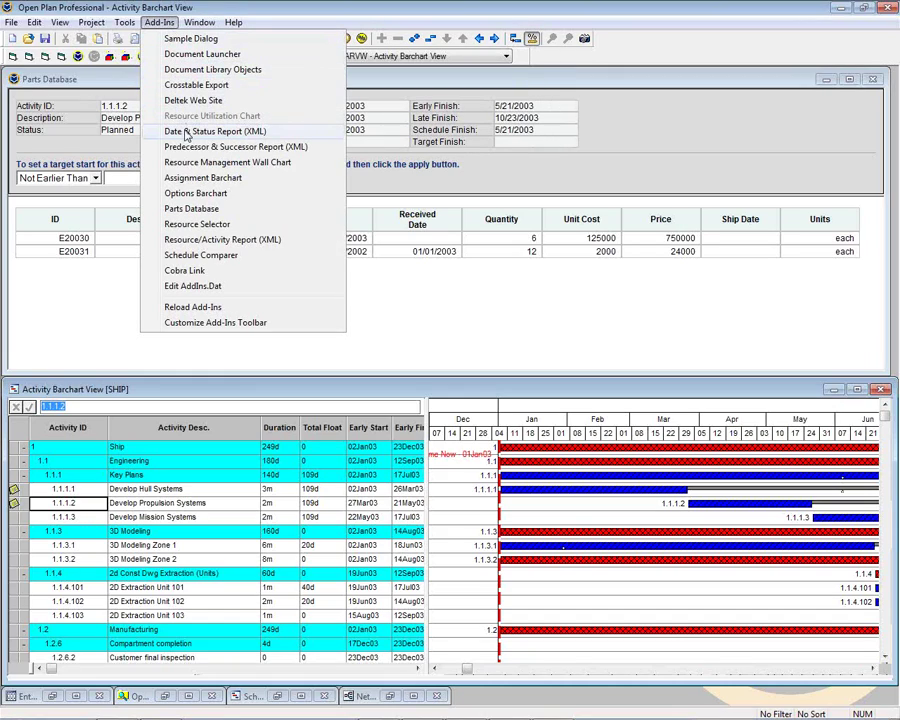
left_click(265, 162)
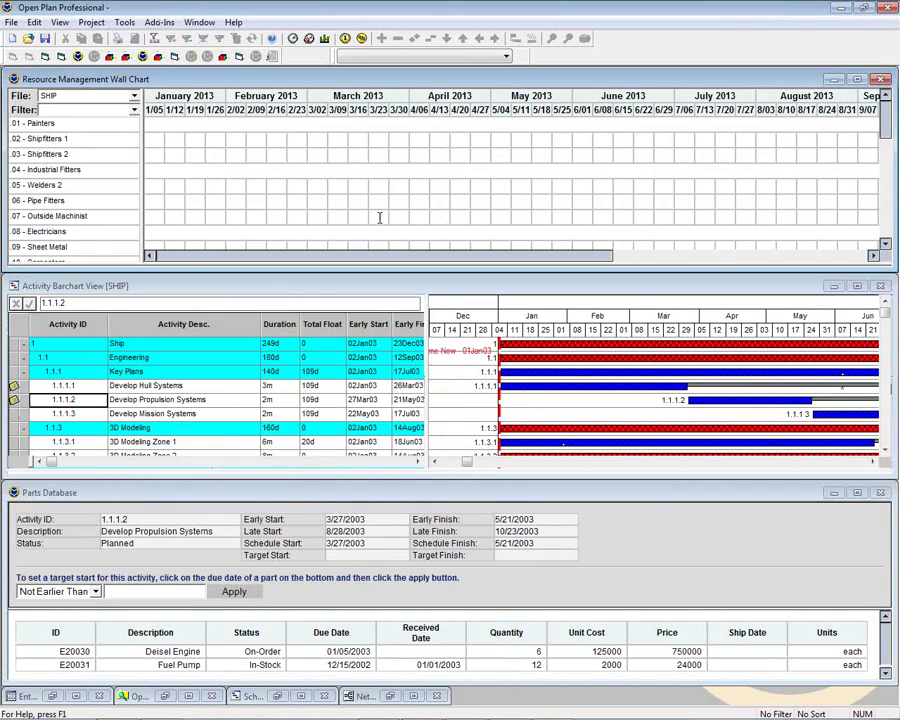
left_click(833, 286)
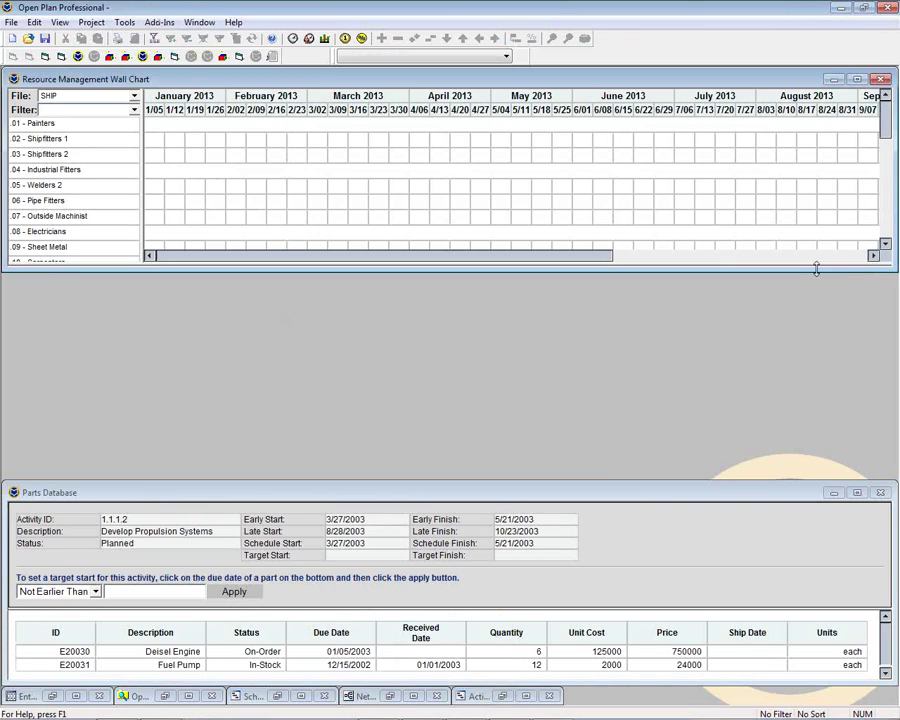
left_click(833, 492)
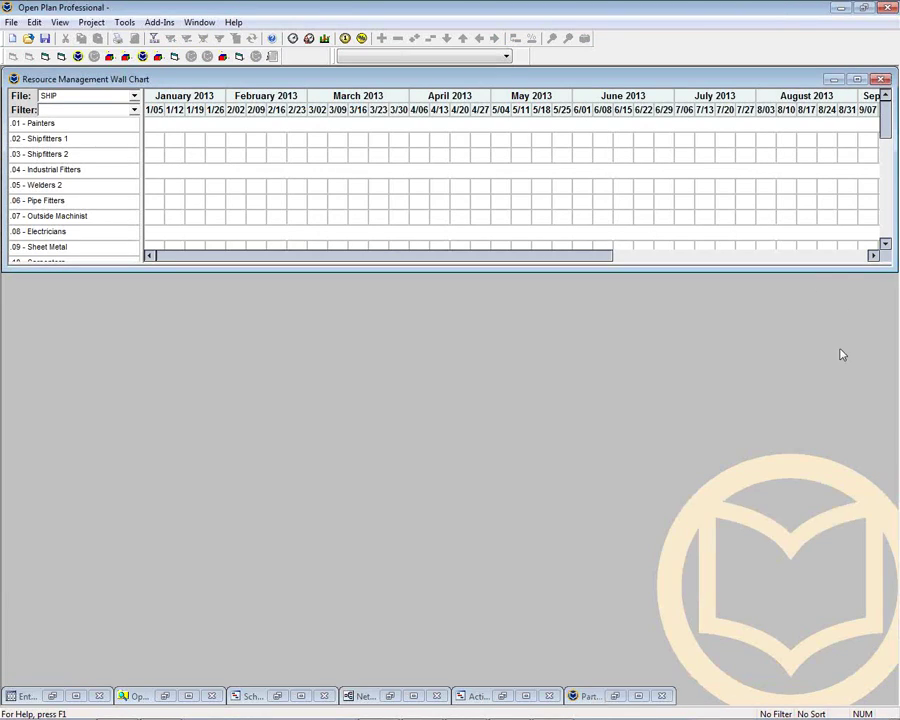
left_click_drag(822, 267, 812, 628)
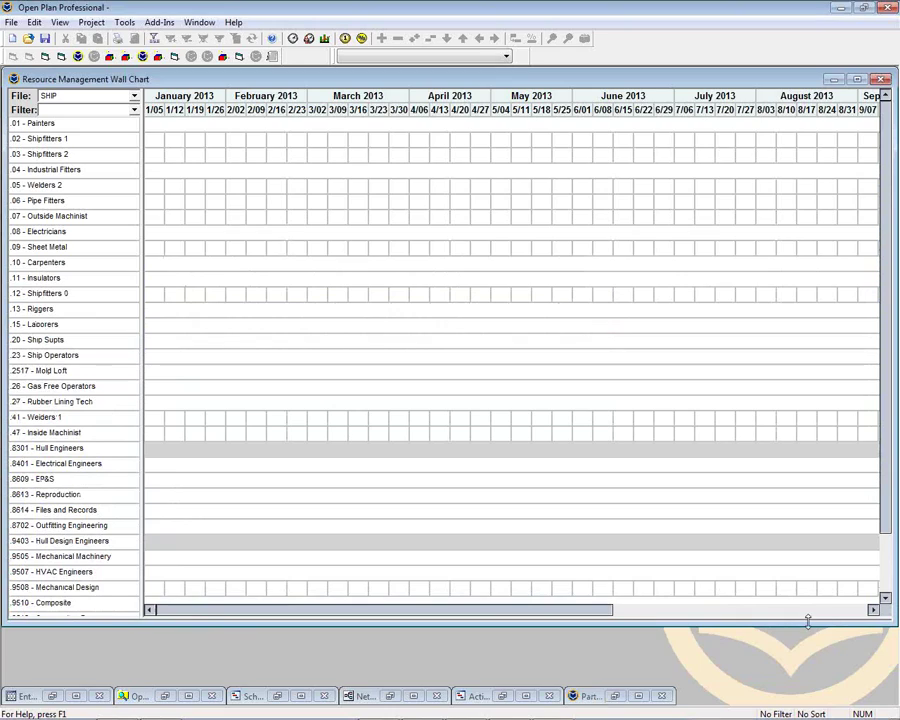
left_click(889, 555)
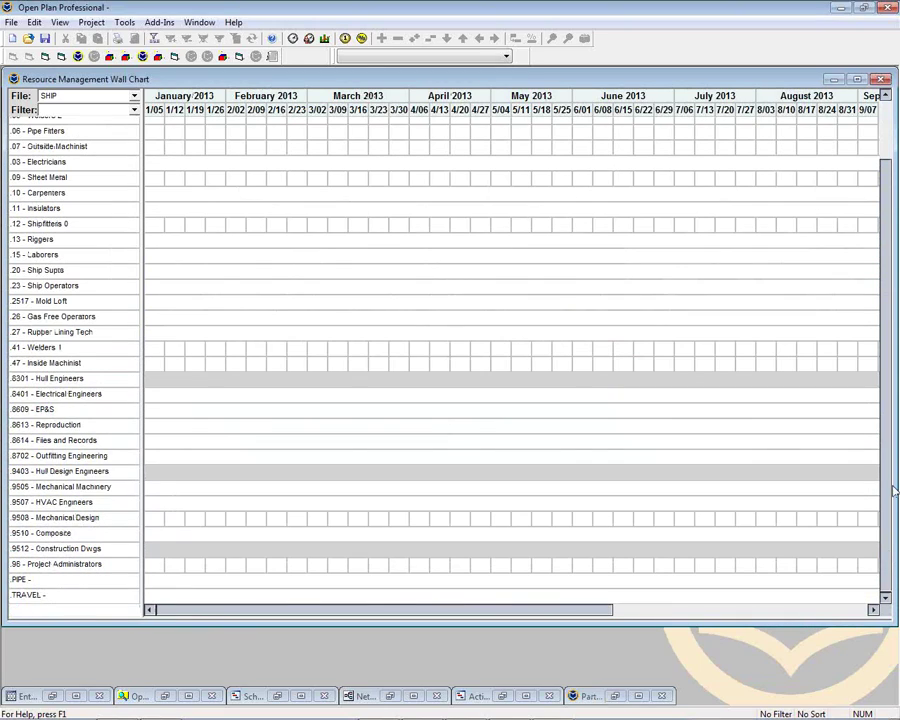
- Set the wall chart's date range to 1/1/2007 through 12/31/2007 and apply it
double_click(577, 98)
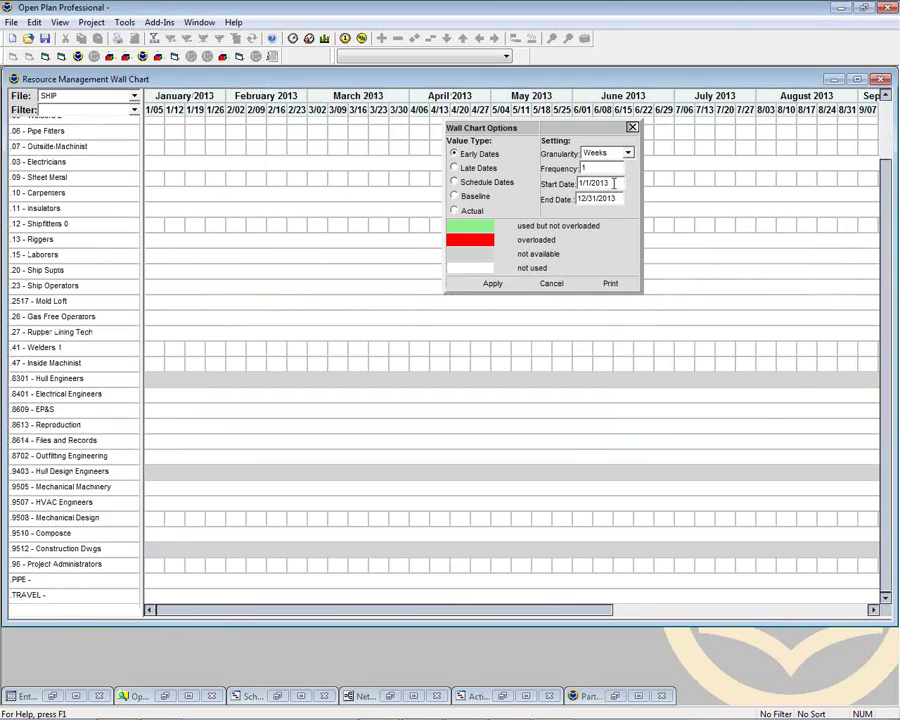
left_click_drag(614, 183, 603, 185)
type("07")
left_click_drag(618, 199, 612, 199)
type("07")
left_click(490, 283)
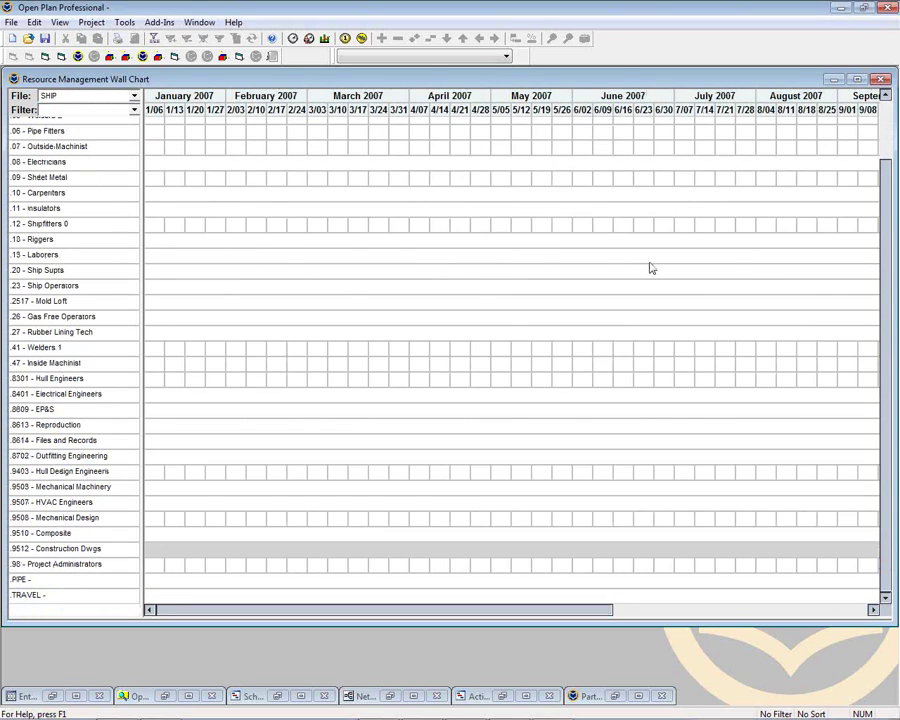
- Check the project dates in the SHIP Activity Barchart View and return to the Resource Management Wall Chart
left_click(525, 697)
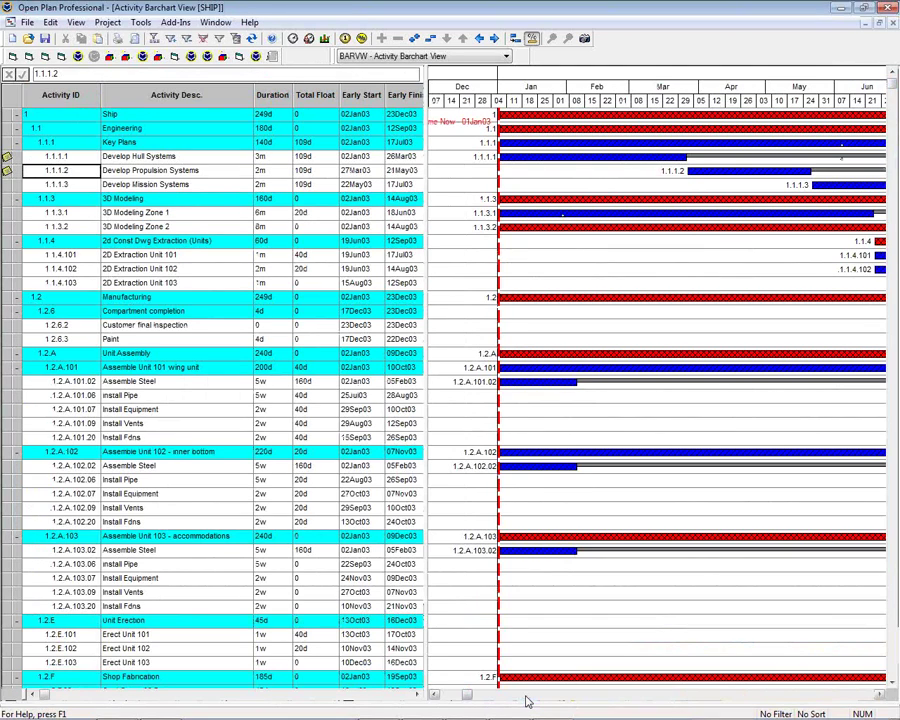
mouse_move(520, 710)
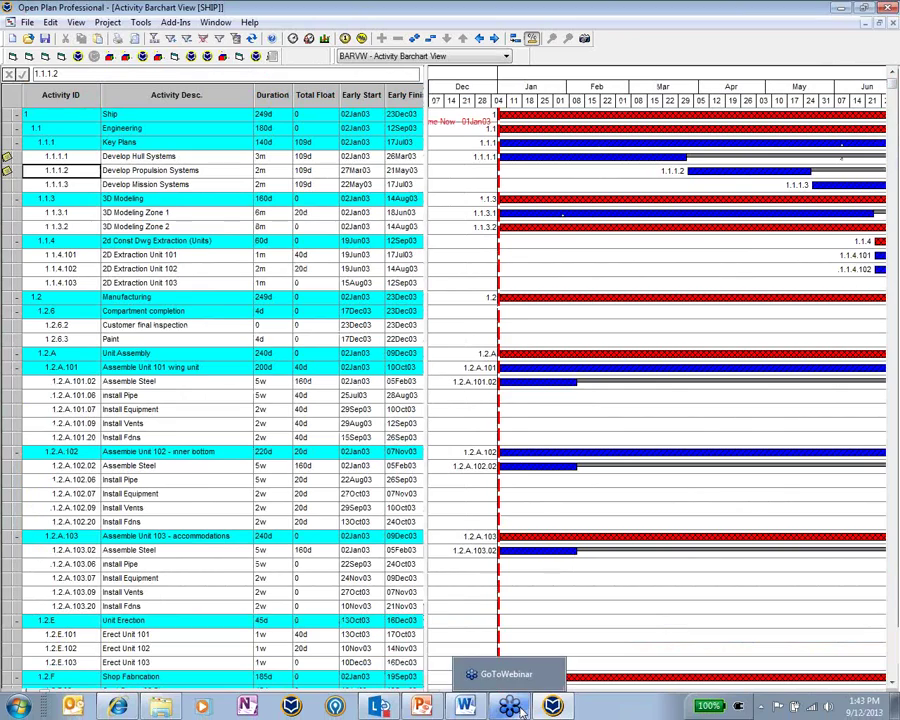
left_click(215, 22)
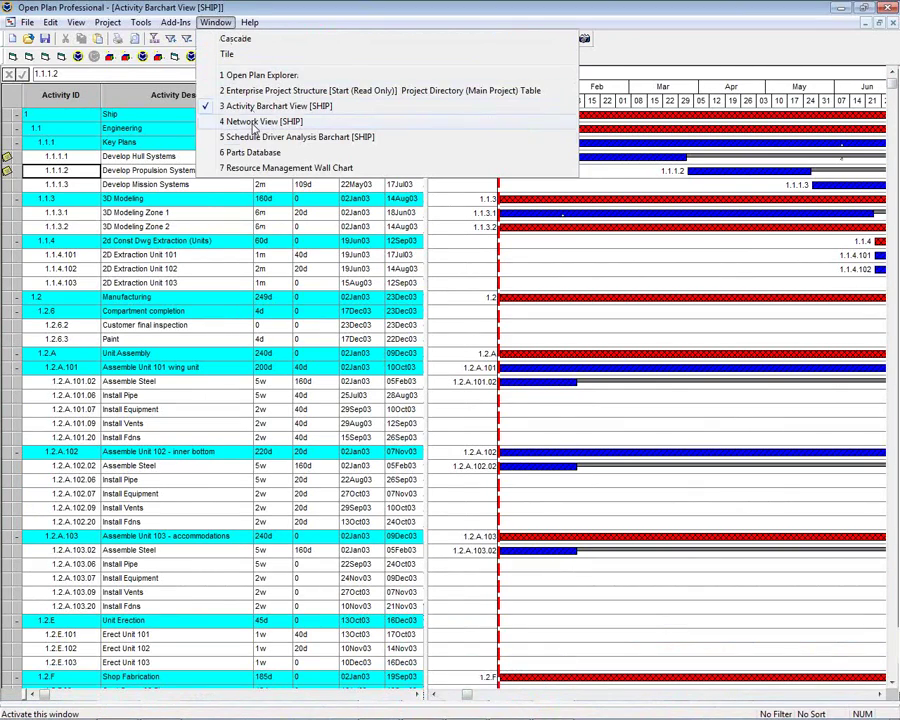
left_click(289, 168)
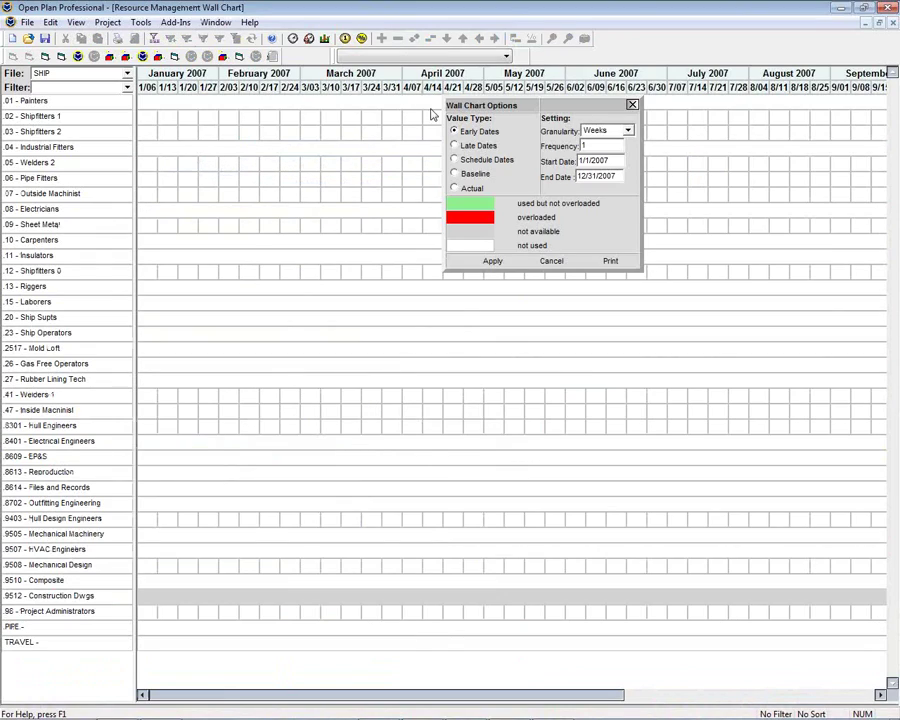
- Set the wall chart's start date to 1/1/2003 and end date to 12/31/2003, and apply the range
left_click(620, 163)
key("BackSpace")
type("3")
left_click(617, 176)
key("BackSpace")
type("3")
left_click(490, 262)
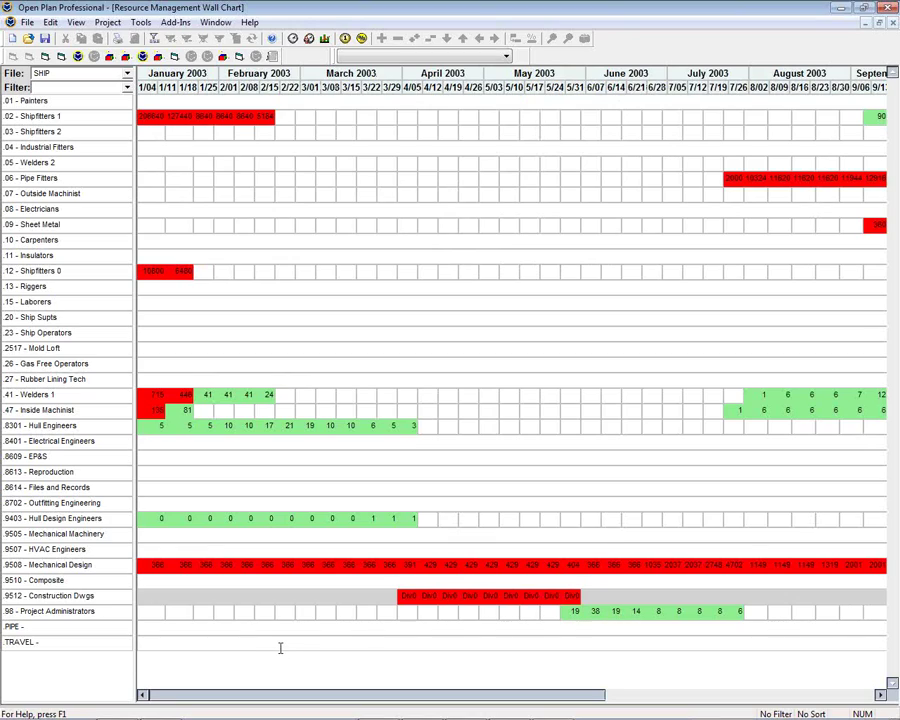
- Show the detailed resource usage for 9505 Mechanical Machinery and 9508 Mechanical Design in the wall chart
double_click(24, 533)
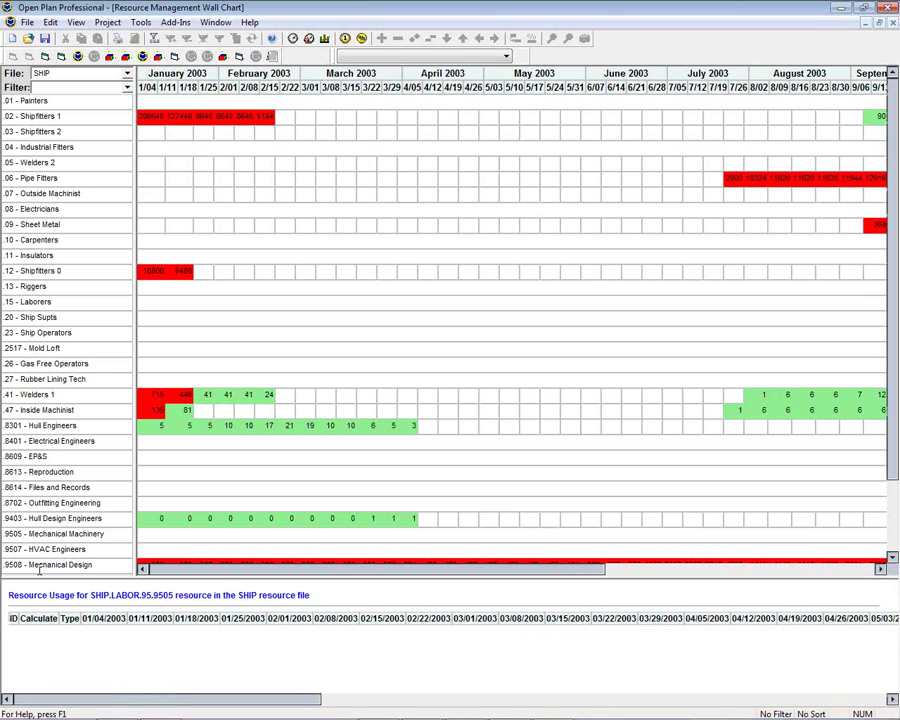
double_click(38, 565)
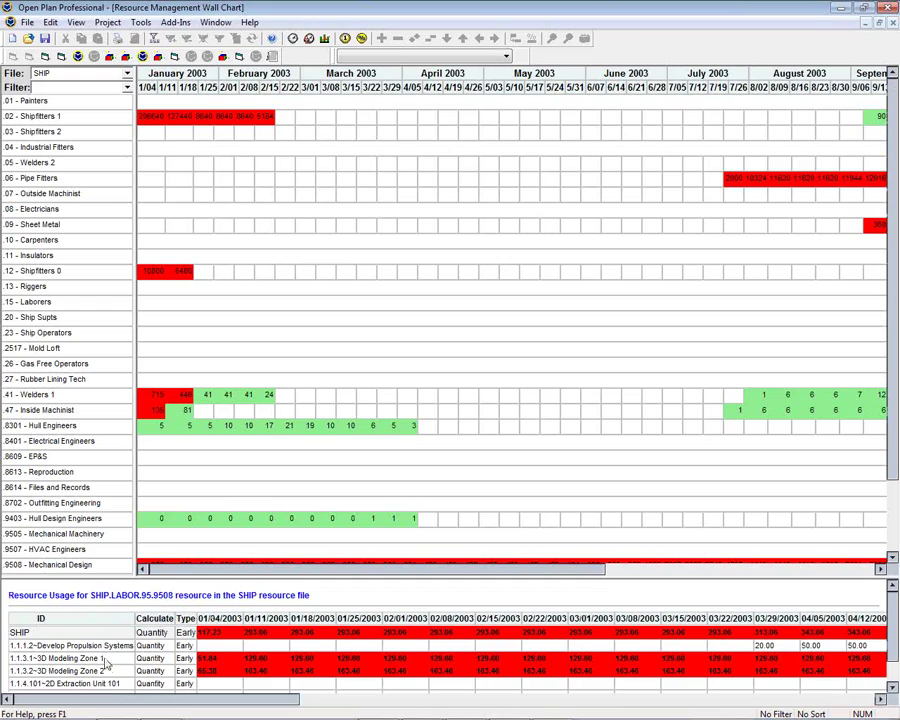